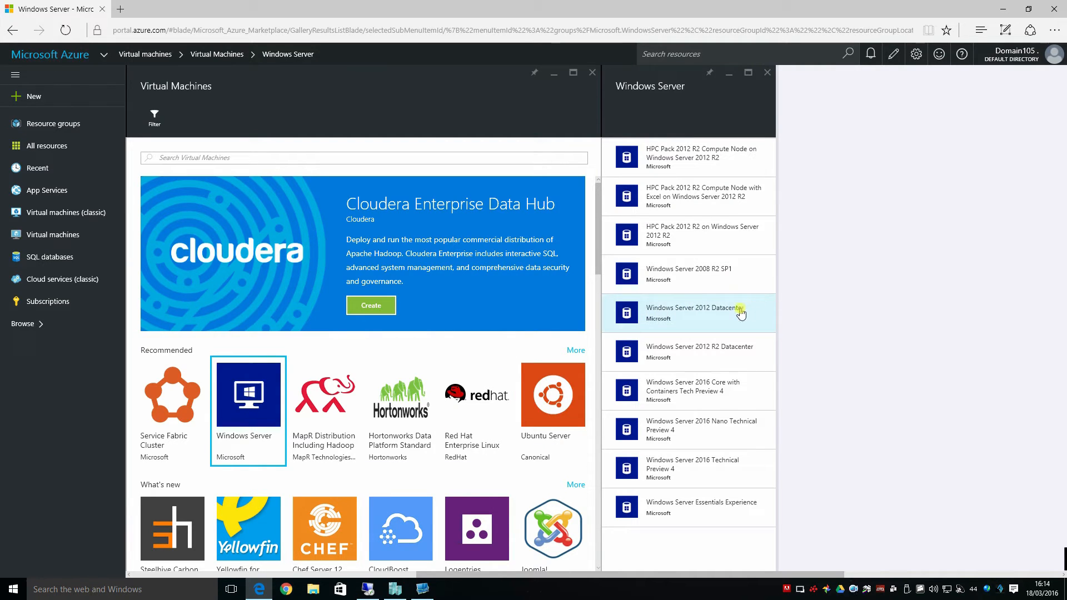
Pick the Windows Server 2012 R2 Datacenter image with the Resource Manager model and begin creation
click(717, 350)
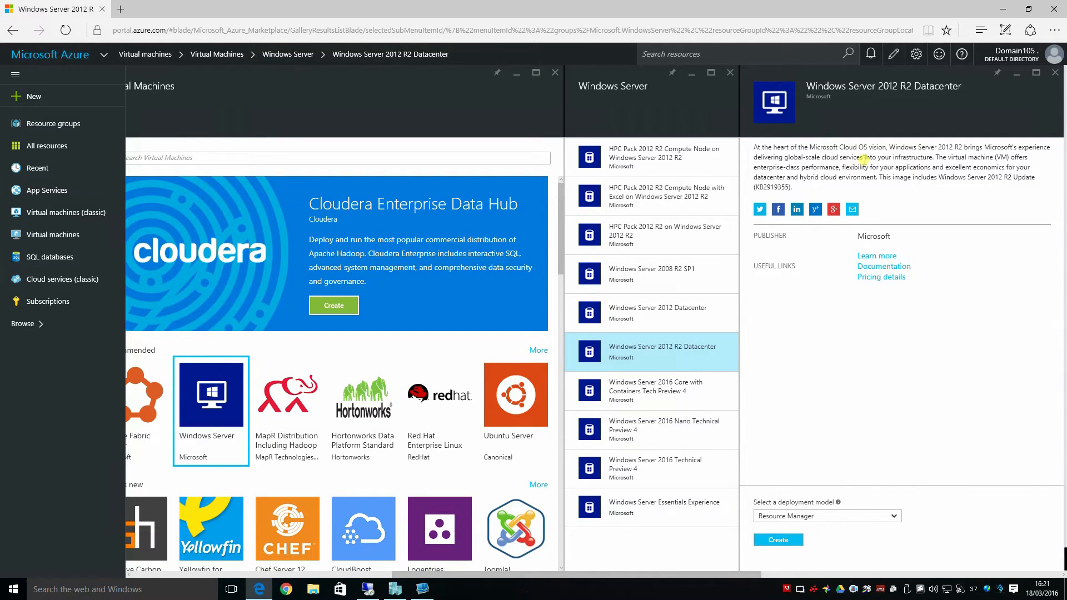
click(773, 541)
click(893, 516)
click(889, 517)
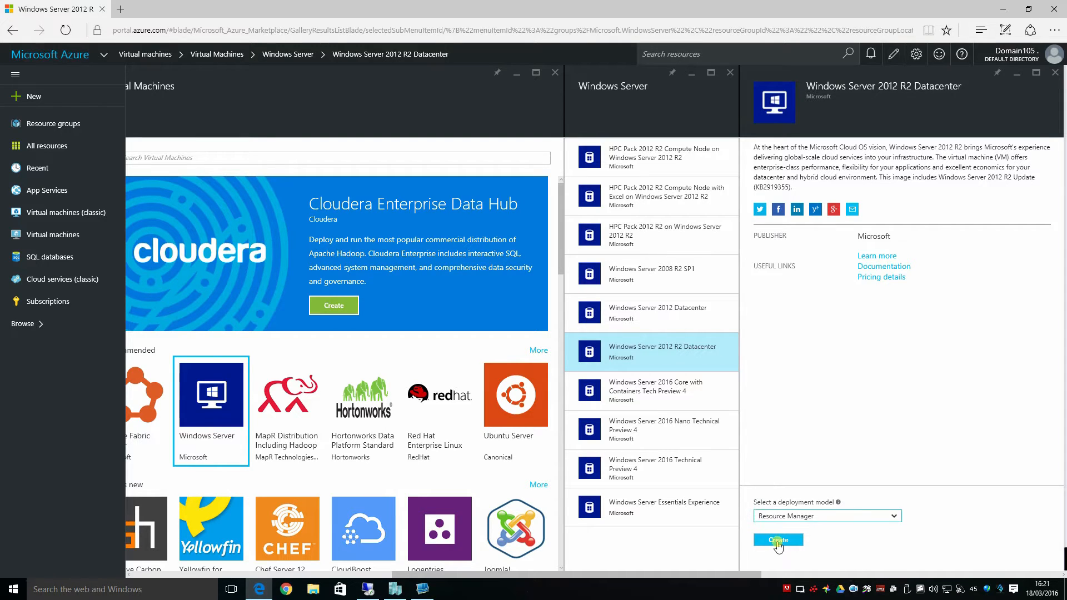
click(778, 539)
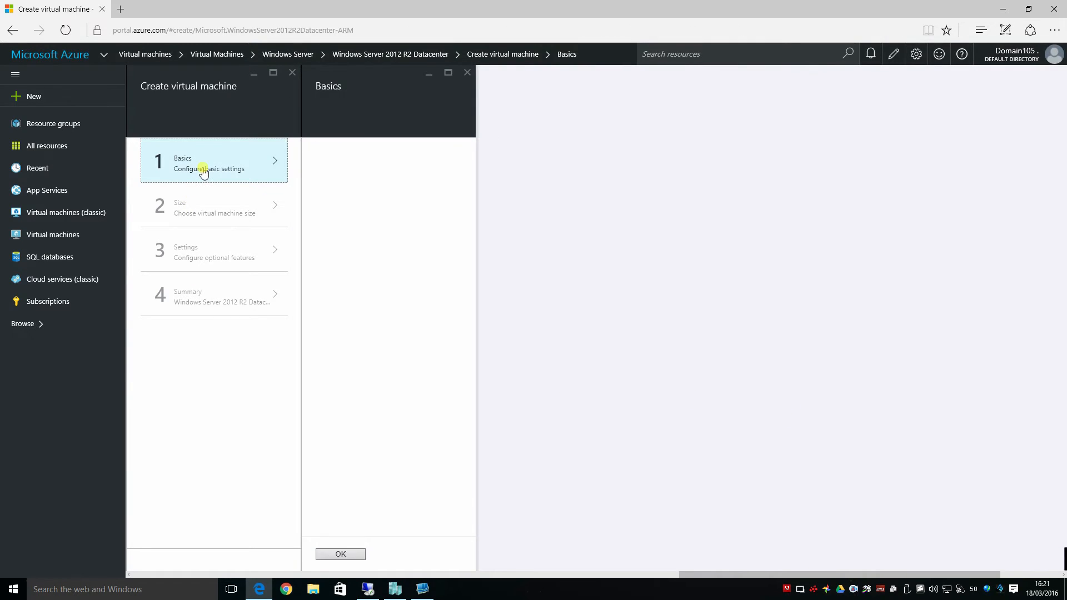
Name the VM EDGE1 and enter the administrator user name and password
click(364, 159)
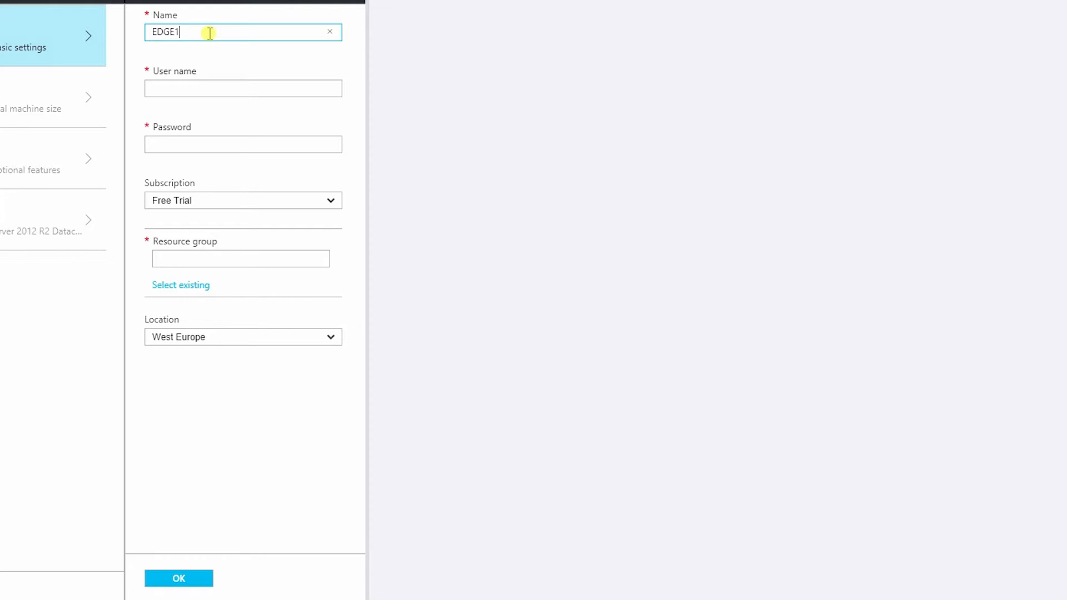
click(187, 86)
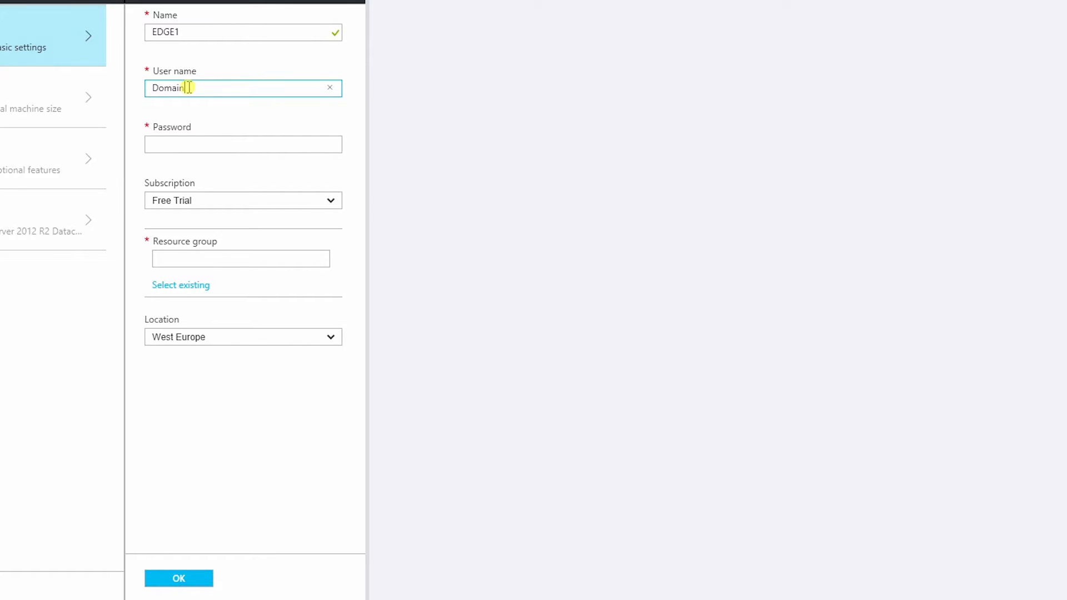
key(Tab)
text(••)
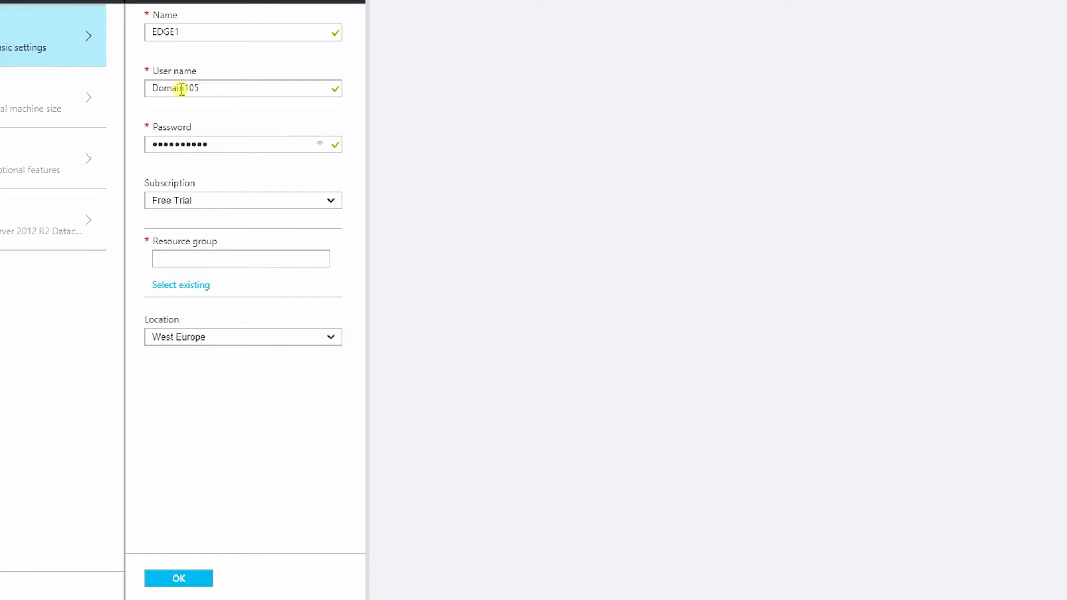
Keep the Free Trial subscription, use existing ResourceGroup1, and confirm the basic settings
click(332, 204)
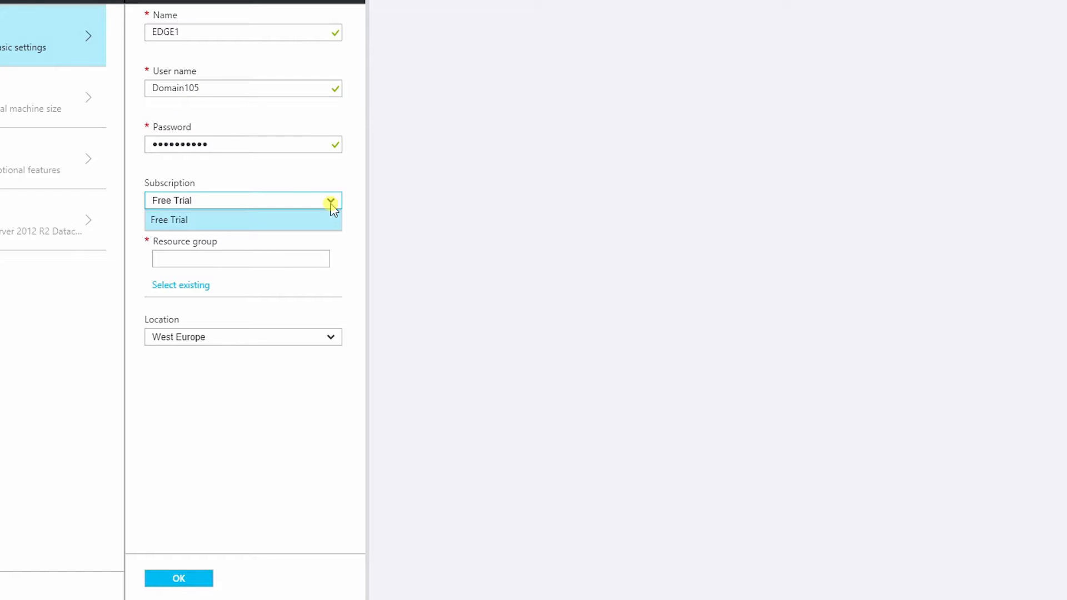
click(331, 204)
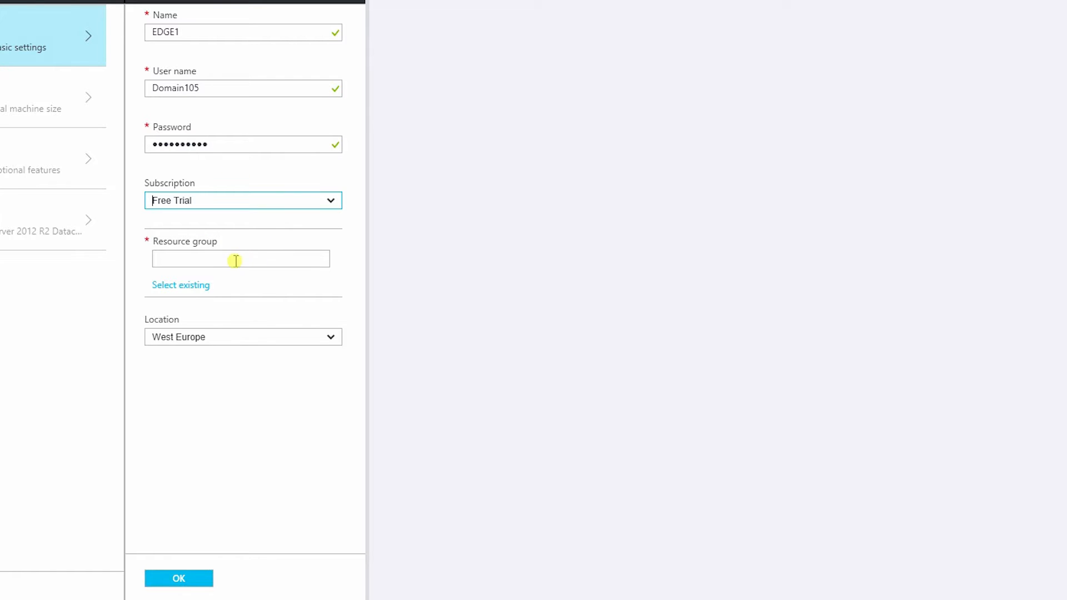
click(189, 286)
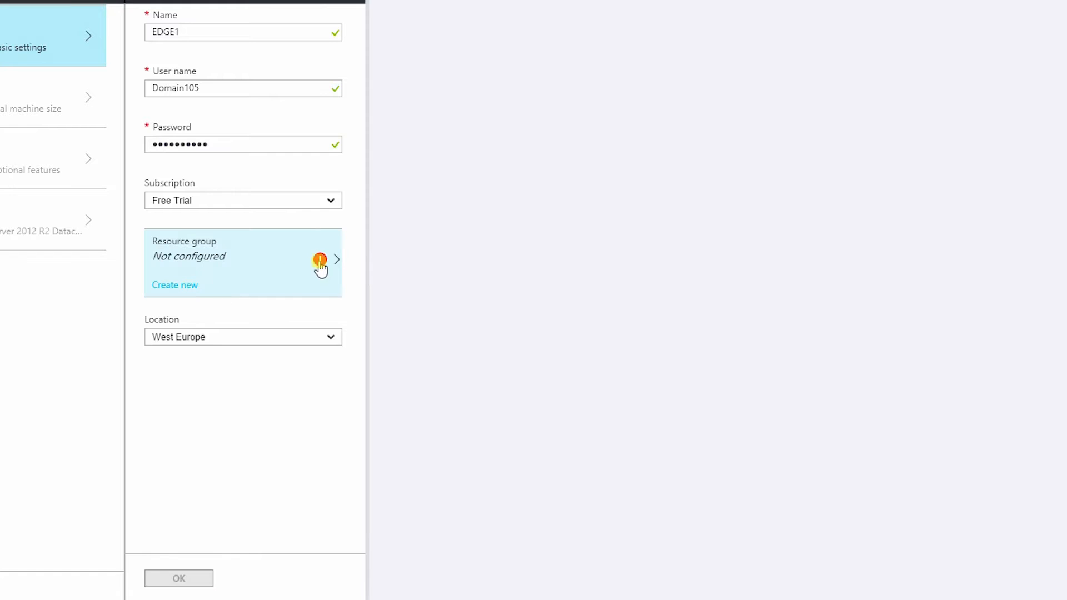
click(336, 261)
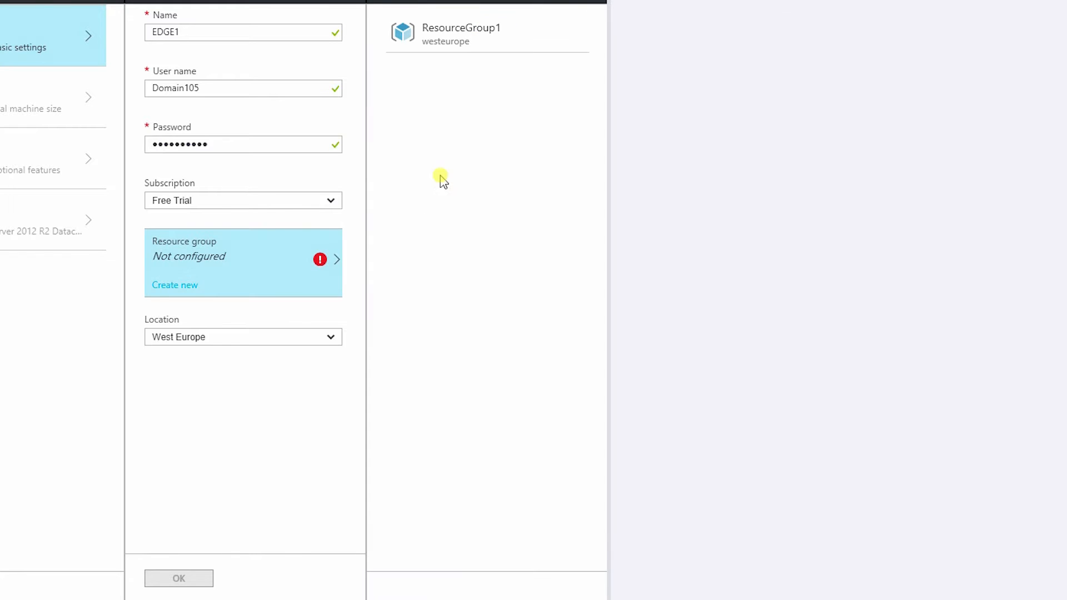
click(450, 43)
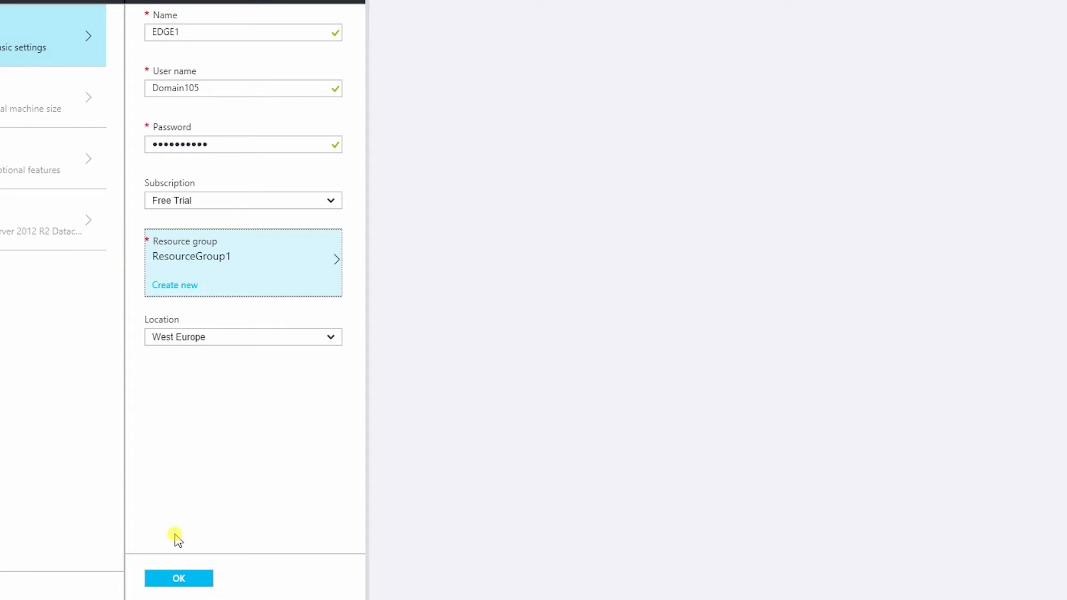
click(174, 579)
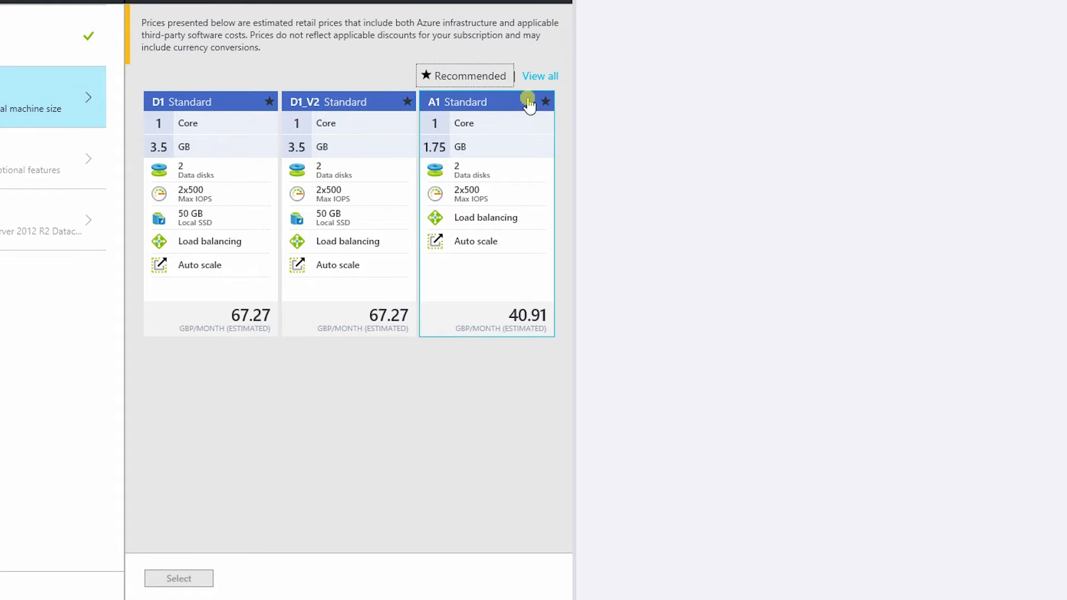
Browse all machine sizes and select the DS1 Standard size
click(549, 77)
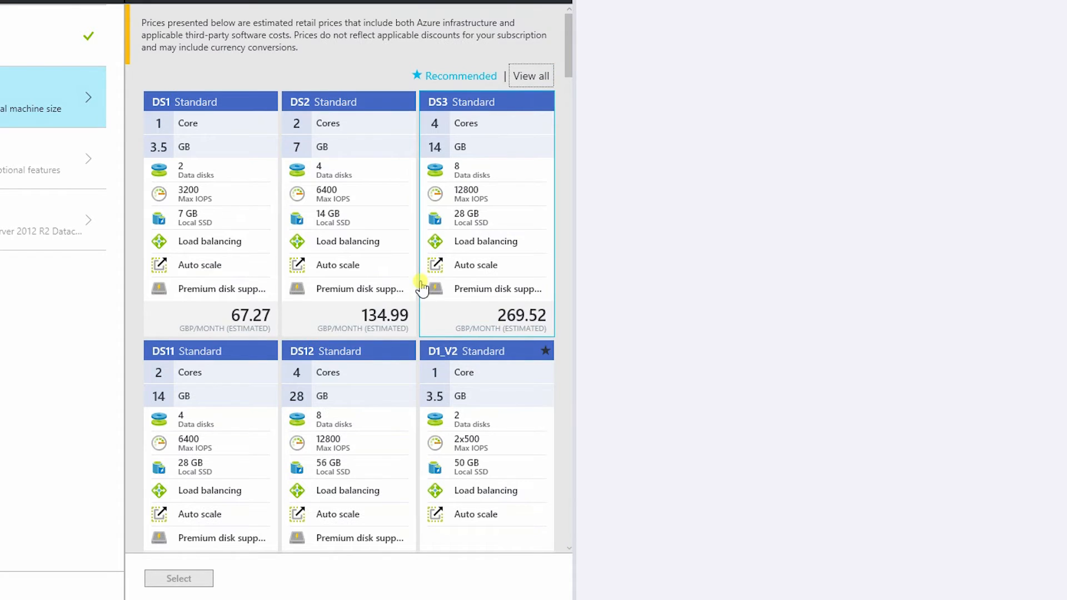
scroll(417, 284, down, 3)
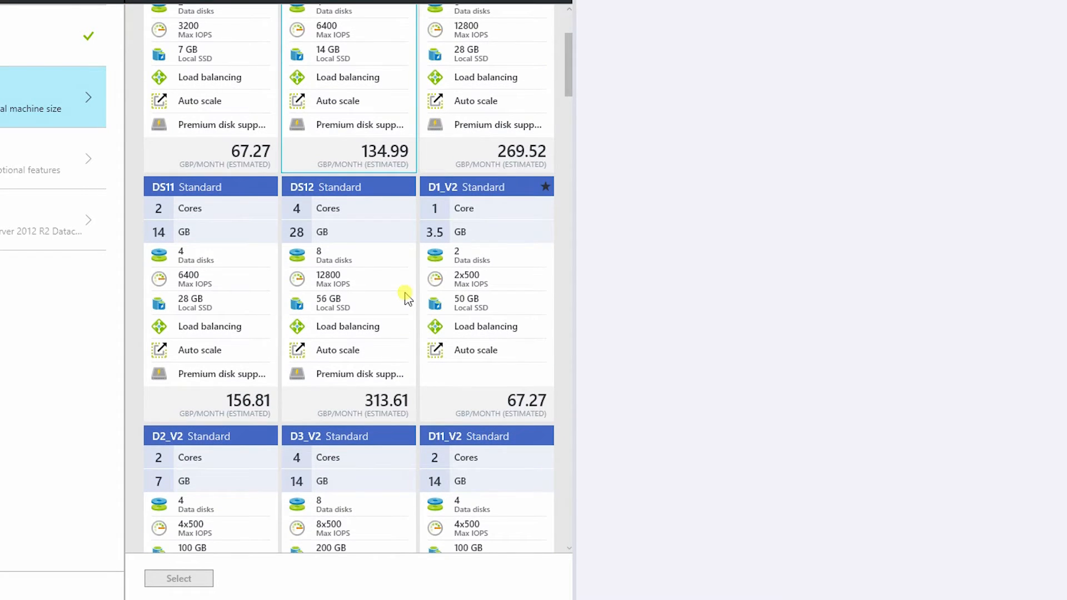
scroll(406, 296, down, 6)
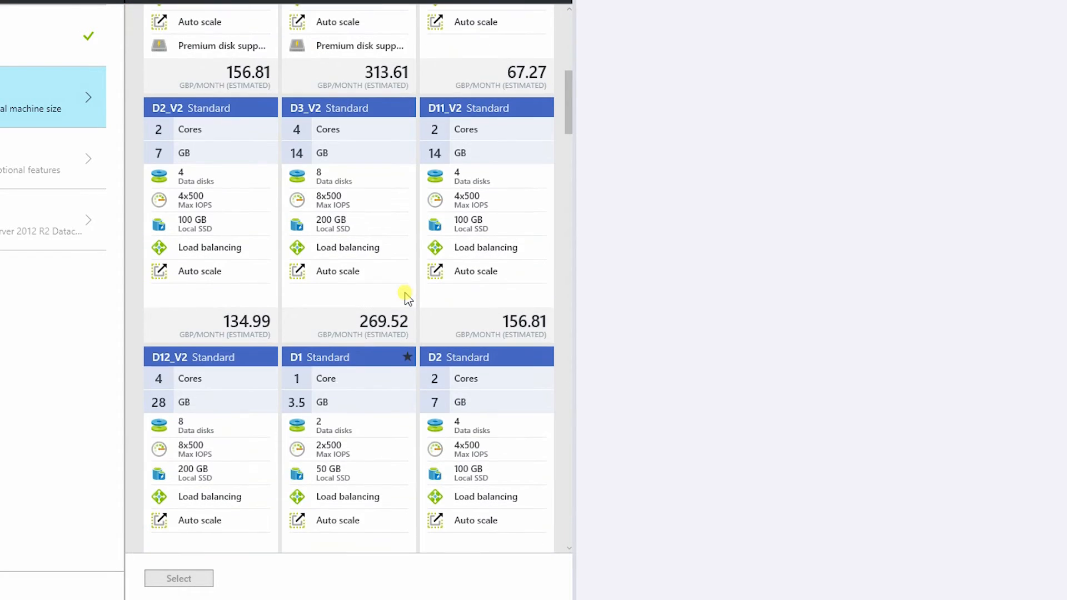
scroll(406, 297, down, 7)
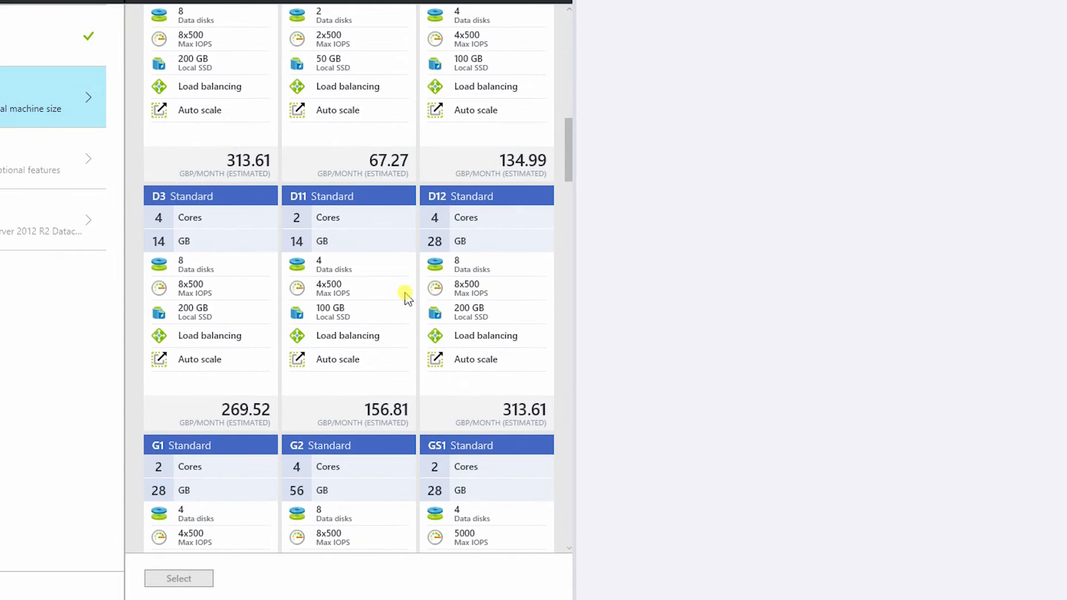
scroll(406, 296, down, 6)
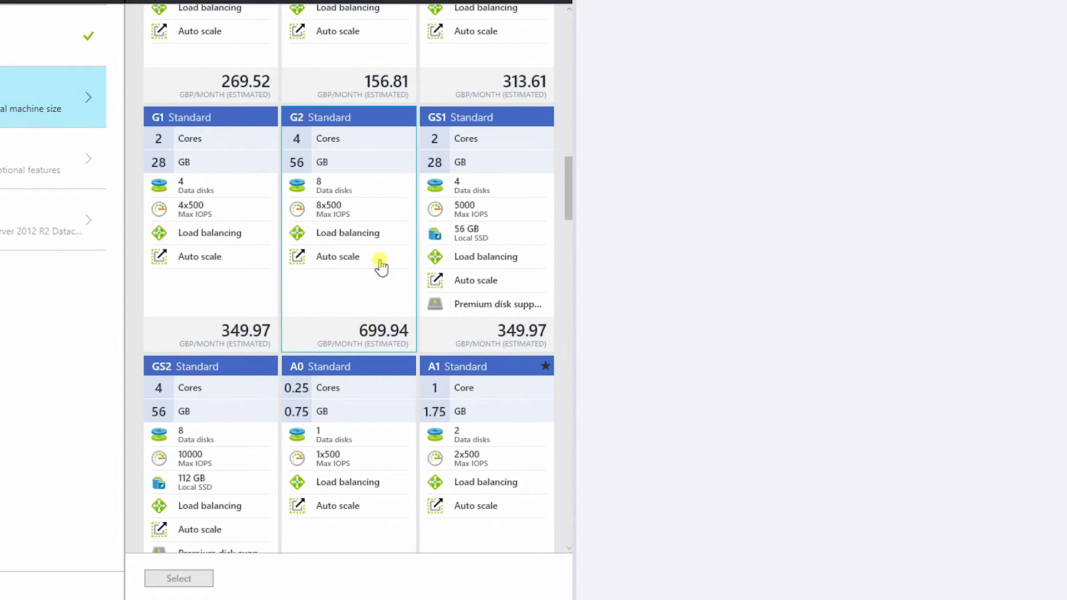
scroll(382, 267, down, 12)
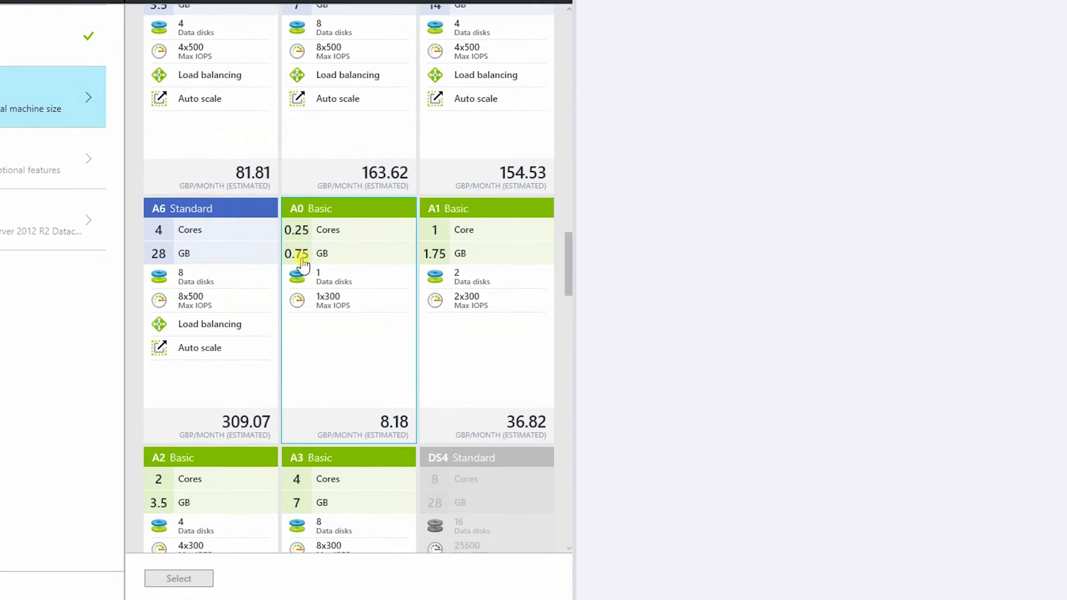
scroll(354, 303, up, 15)
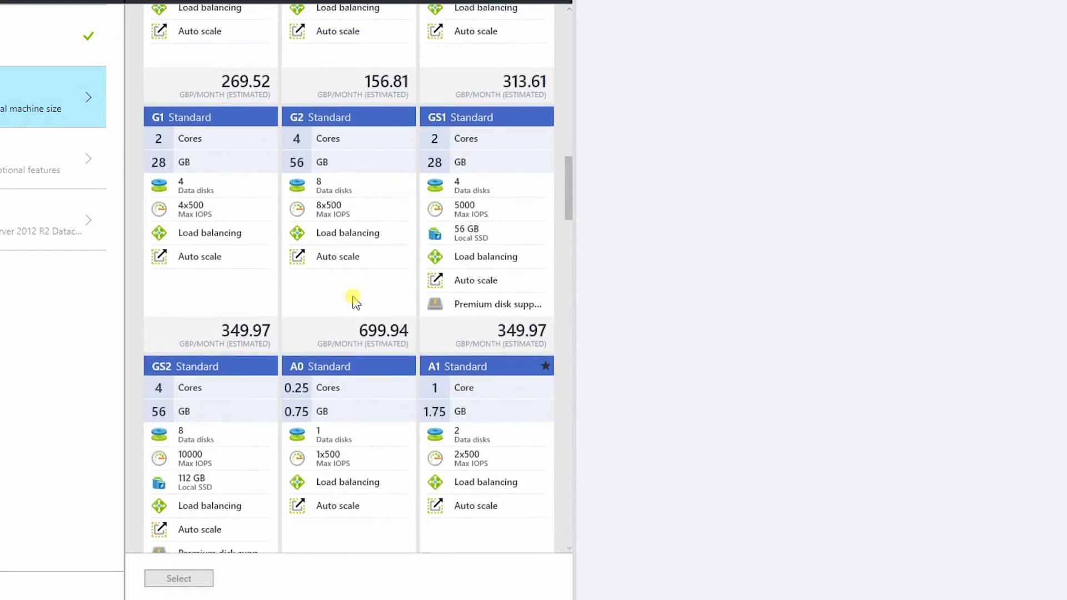
click(207, 236)
click(174, 579)
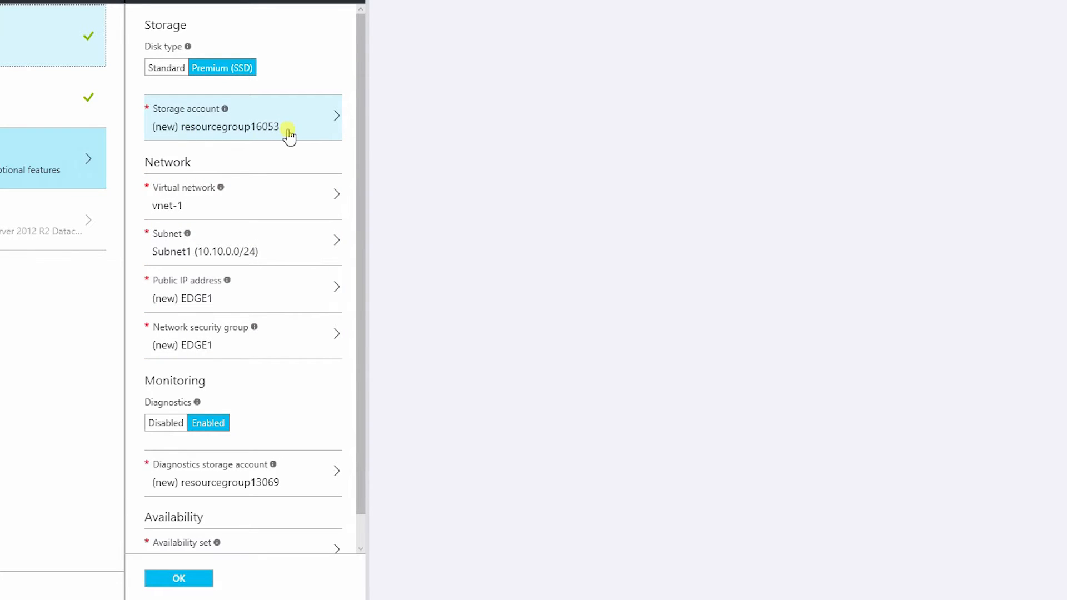
Place the VM on the vnet-1 network and Subnet1 (10.10.0.0/24)
click(229, 205)
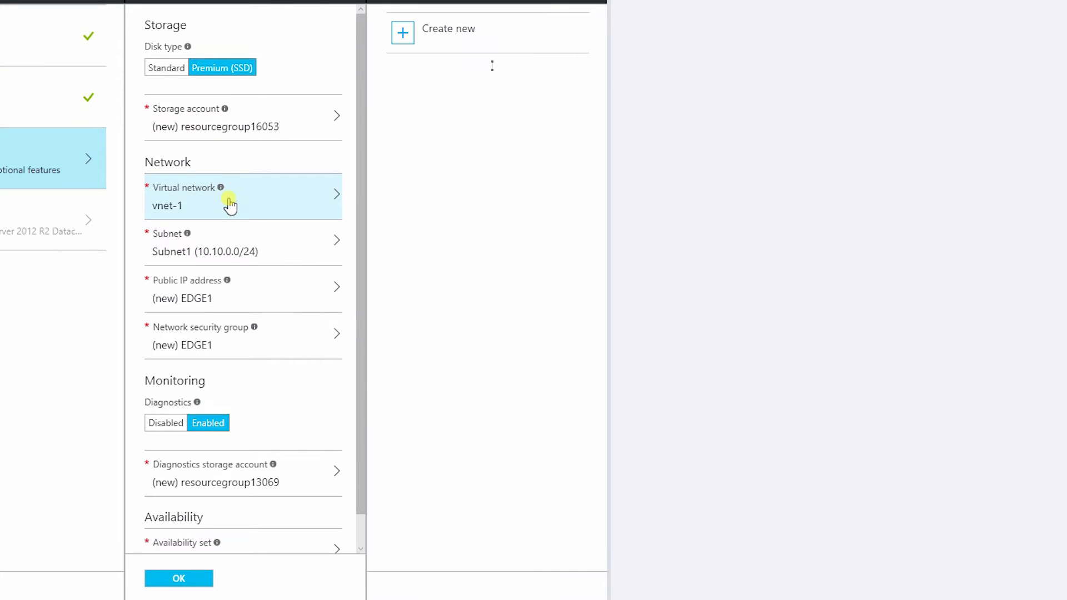
click(495, 89)
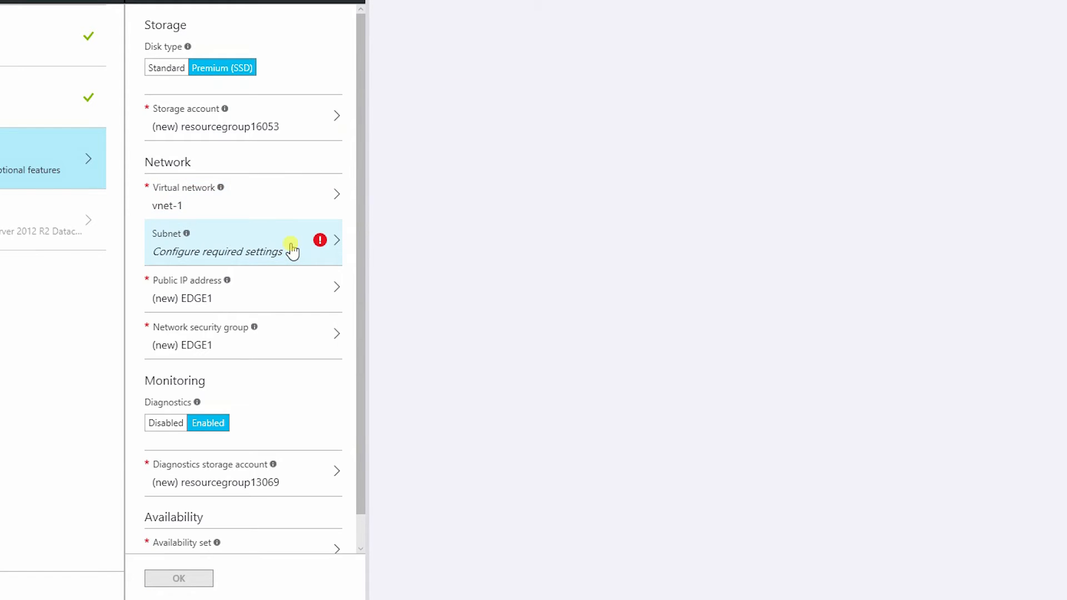
click(292, 252)
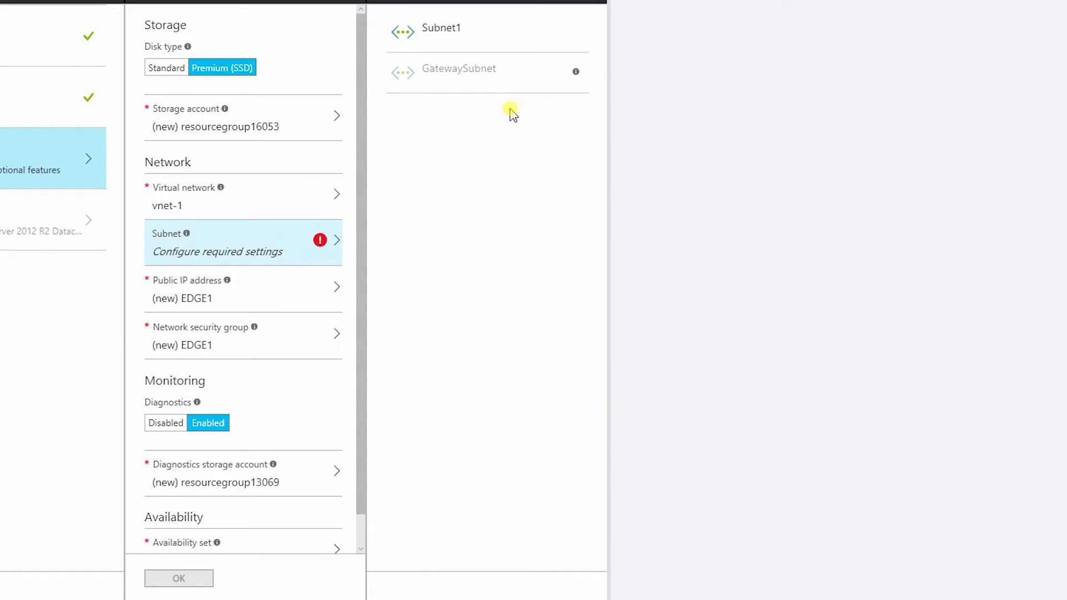
click(437, 34)
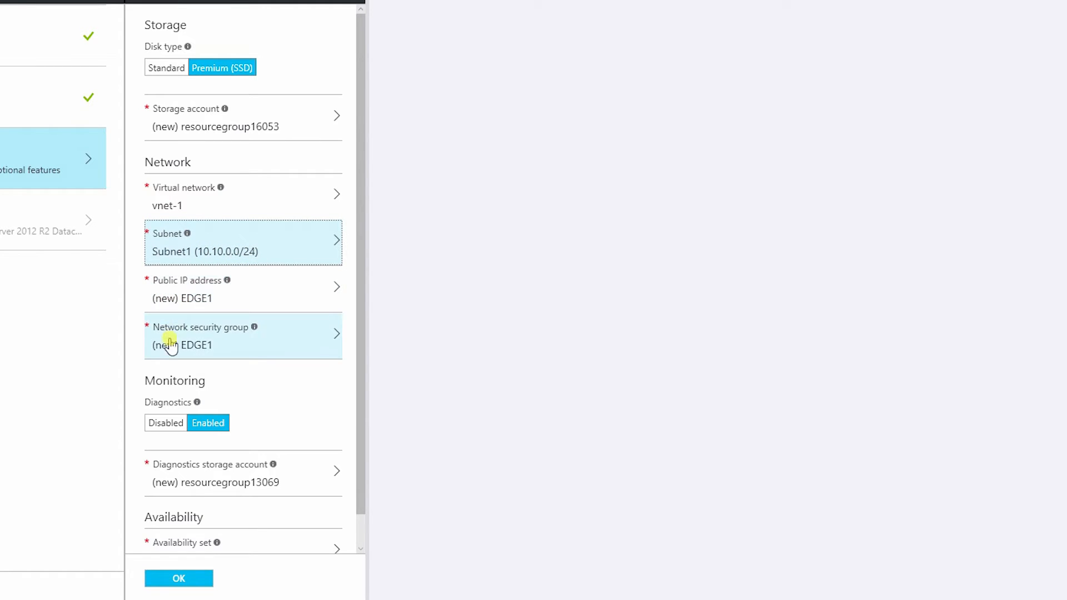
Accept the new EDGE1 network security group, disable diagnostics, and confirm the settings
click(301, 351)
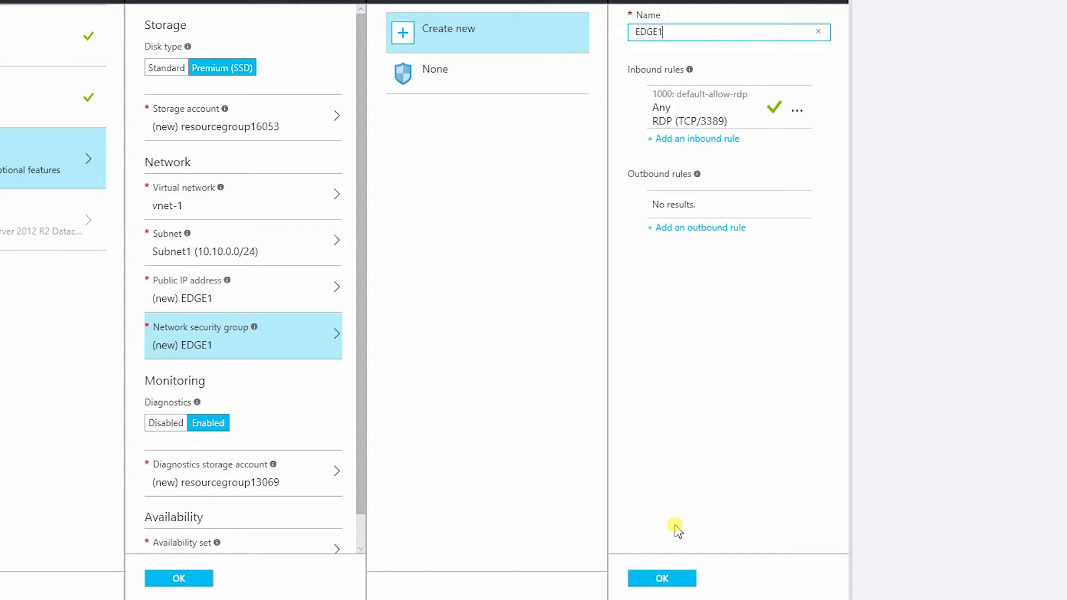
click(658, 578)
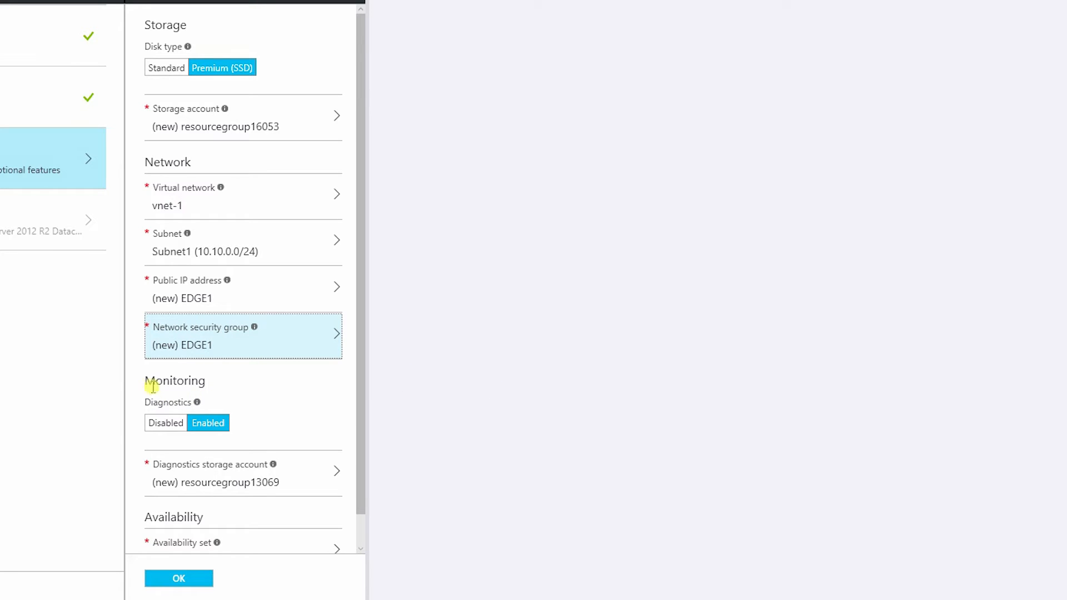
click(167, 423)
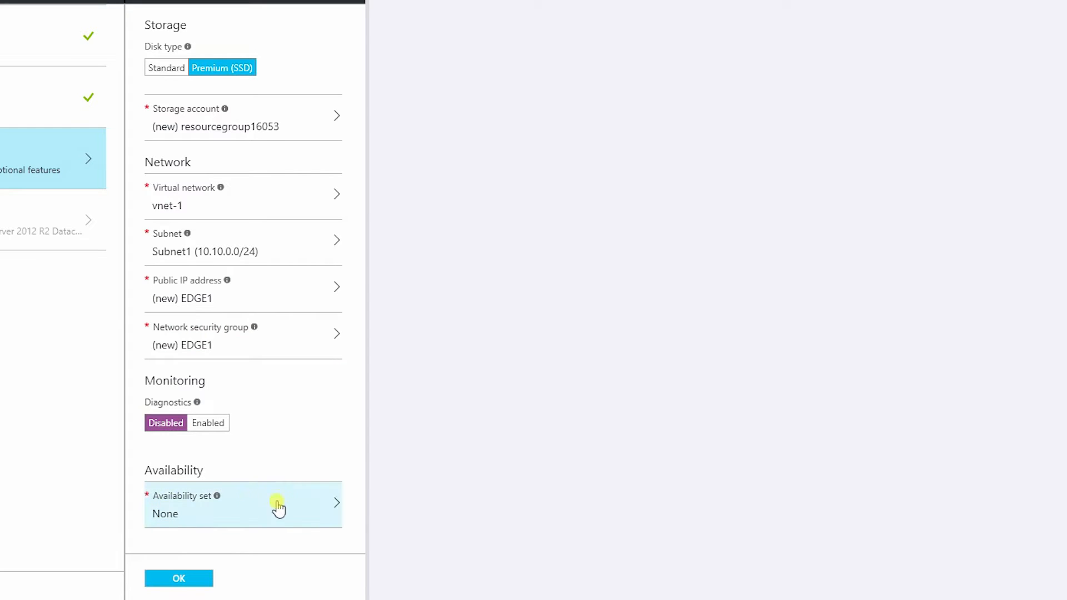
click(179, 578)
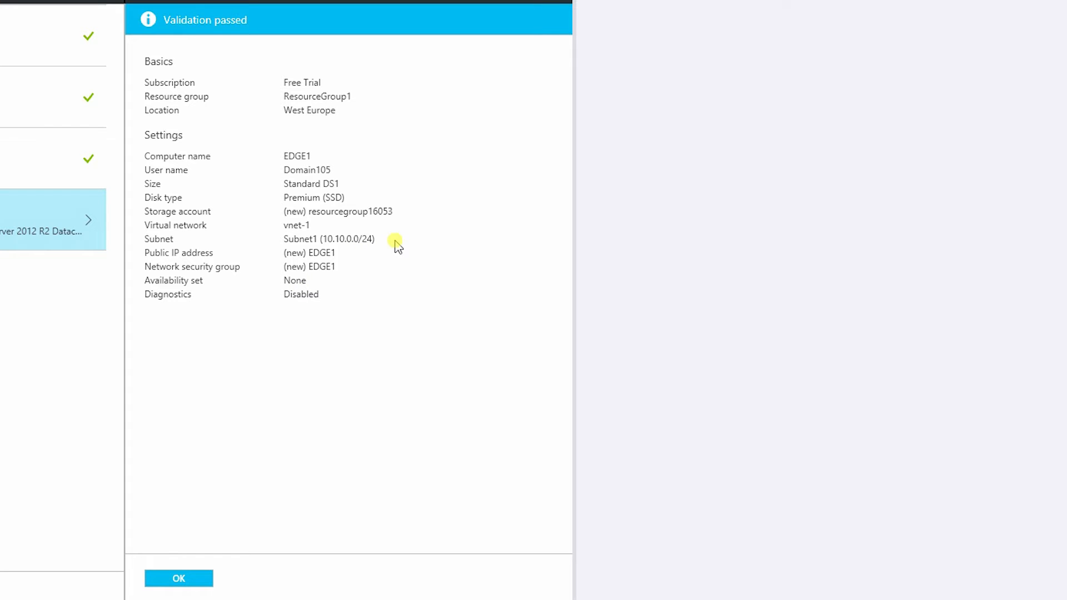
Change the disk type from Premium SSD to Standard and confirm the summary to deploy EDGE1
click(7, 172)
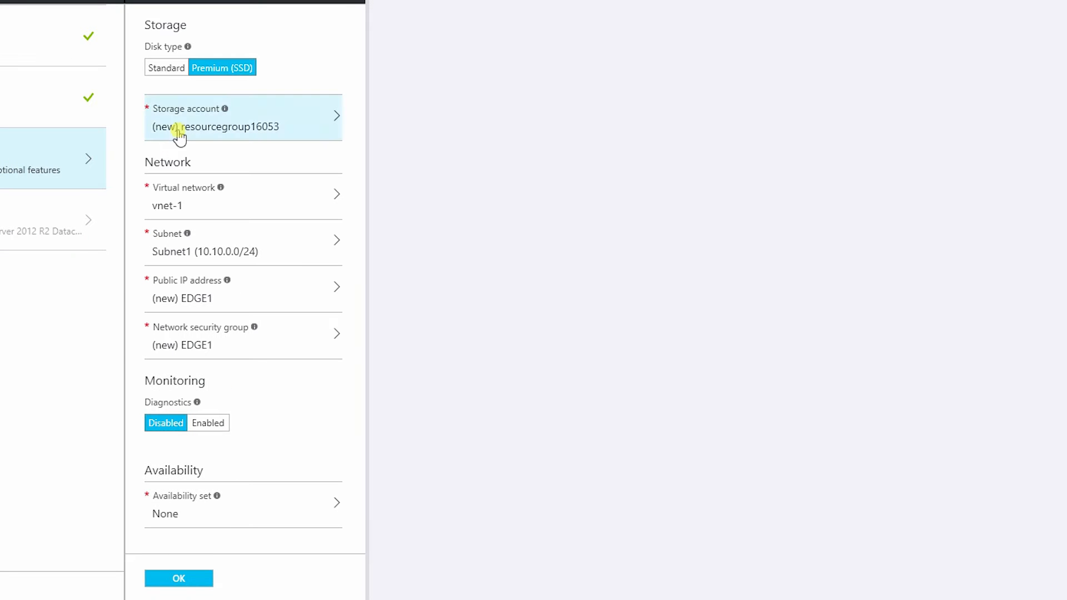
click(167, 68)
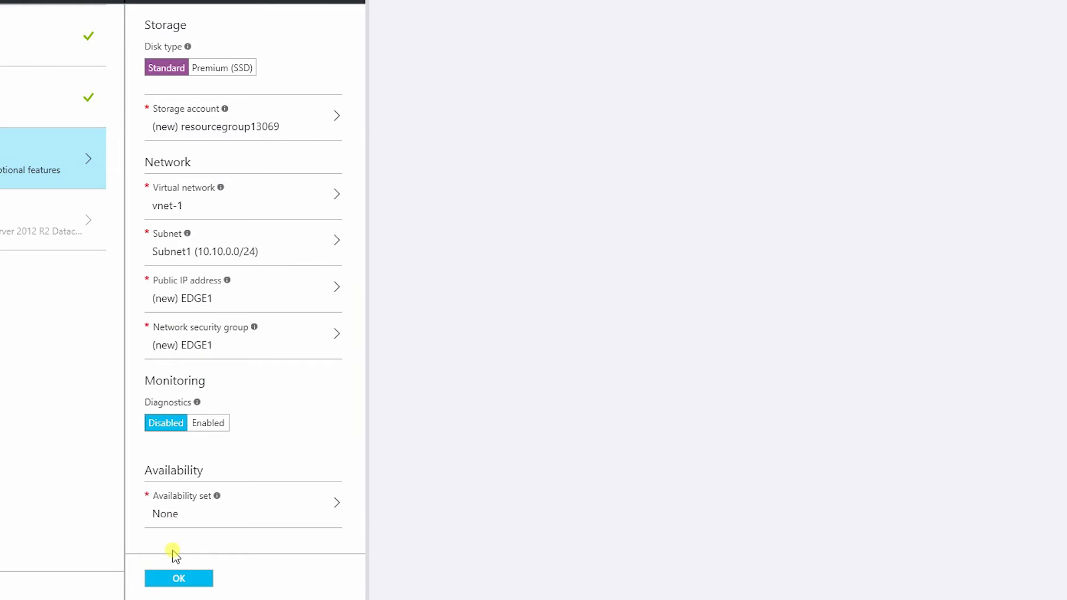
click(169, 575)
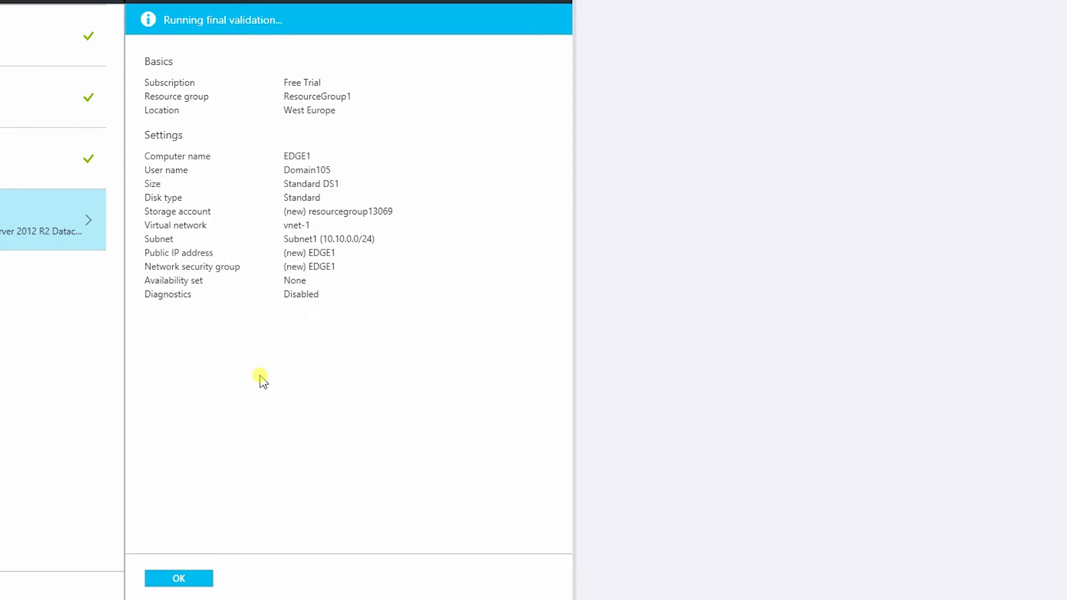
drag(325, 198, 282, 196)
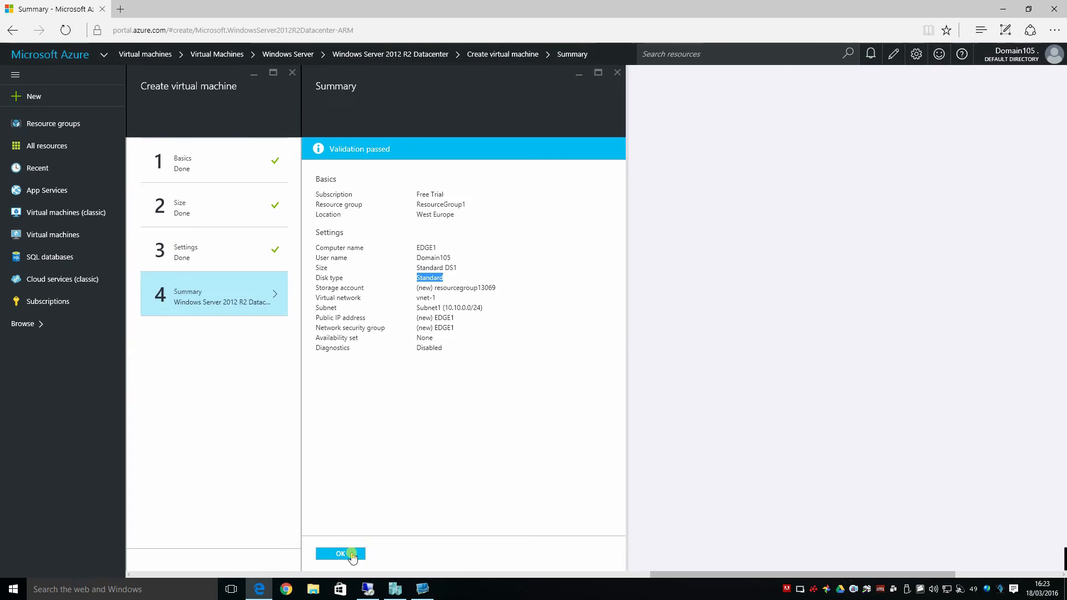
click(183, 579)
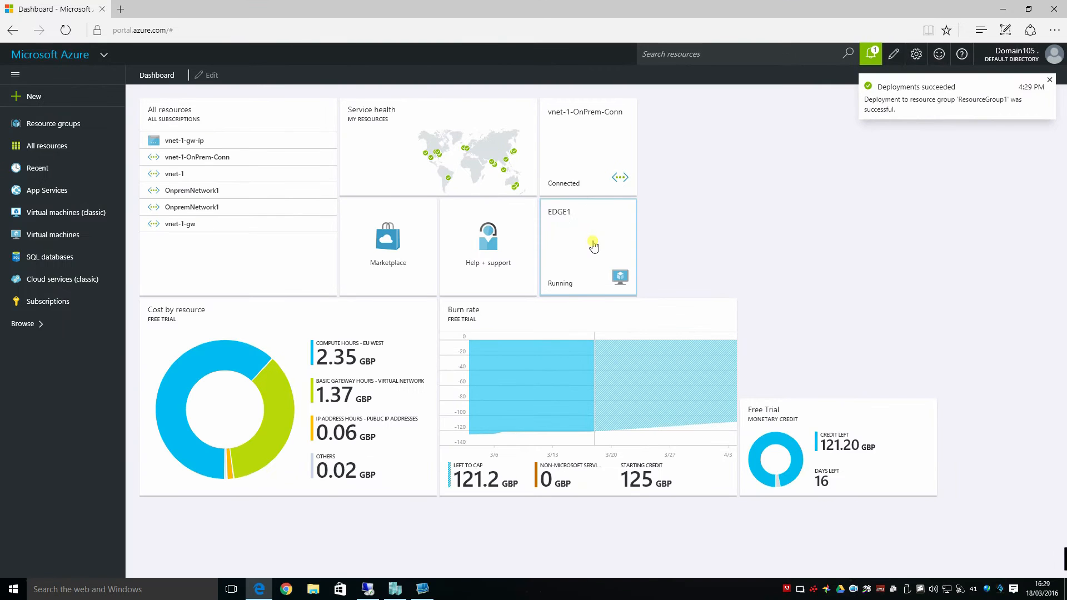
Open EDGE1's properties and note its private IP address 10.10.0.4
click(595, 244)
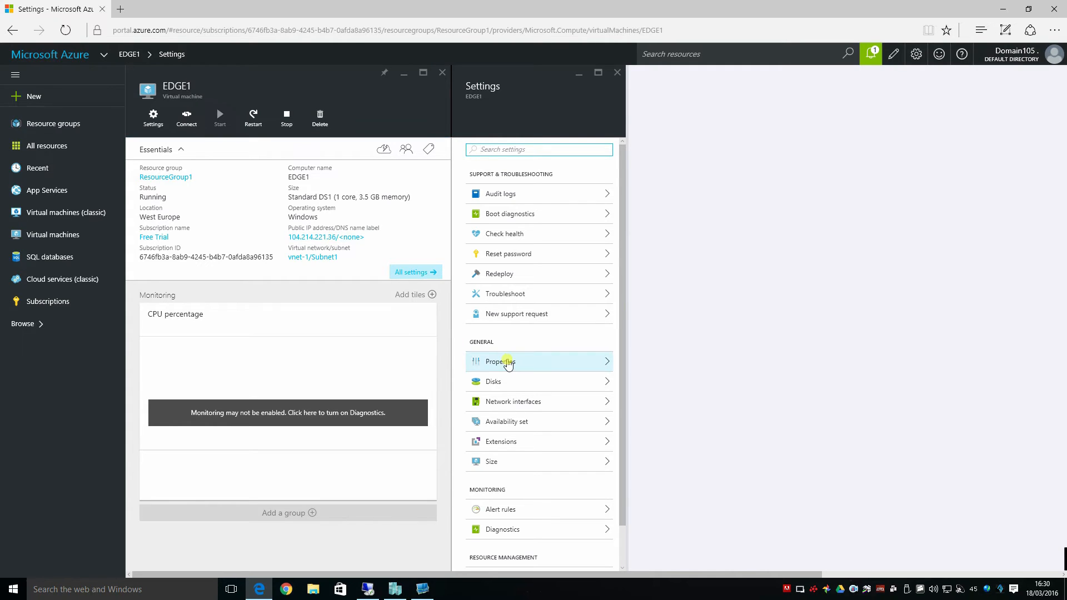
click(507, 362)
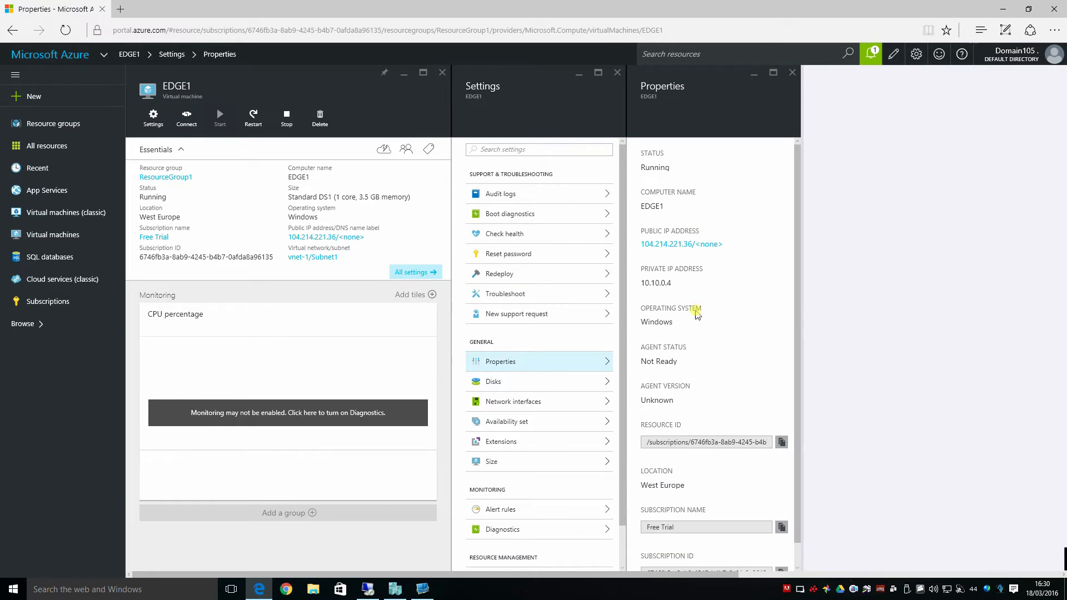
drag(673, 286, 641, 289)
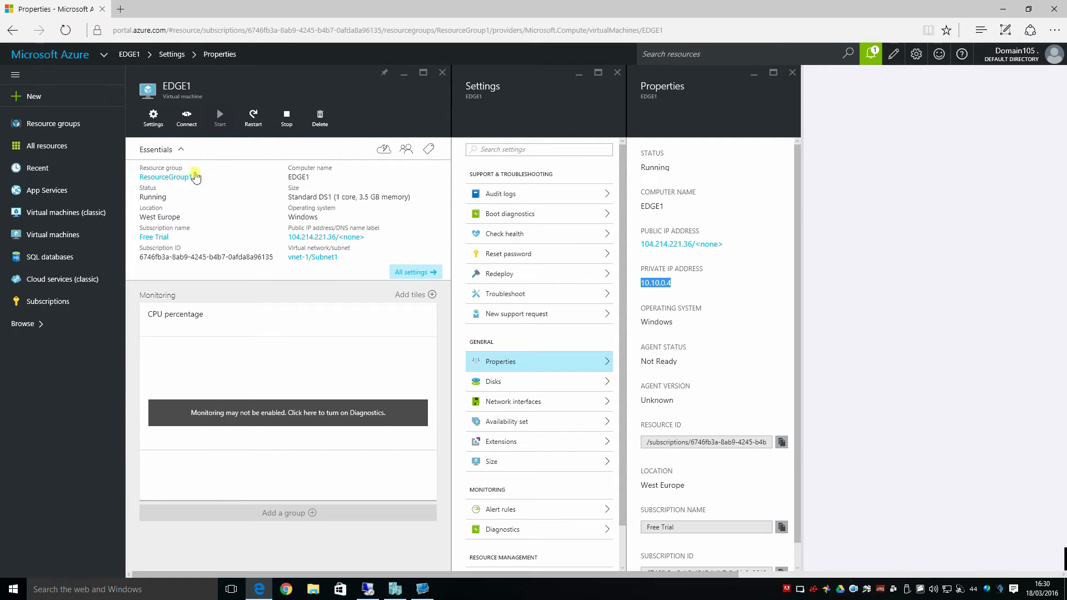
Download and open EDGE1's RDP file, then sign in with another account's user name and password
click(187, 126)
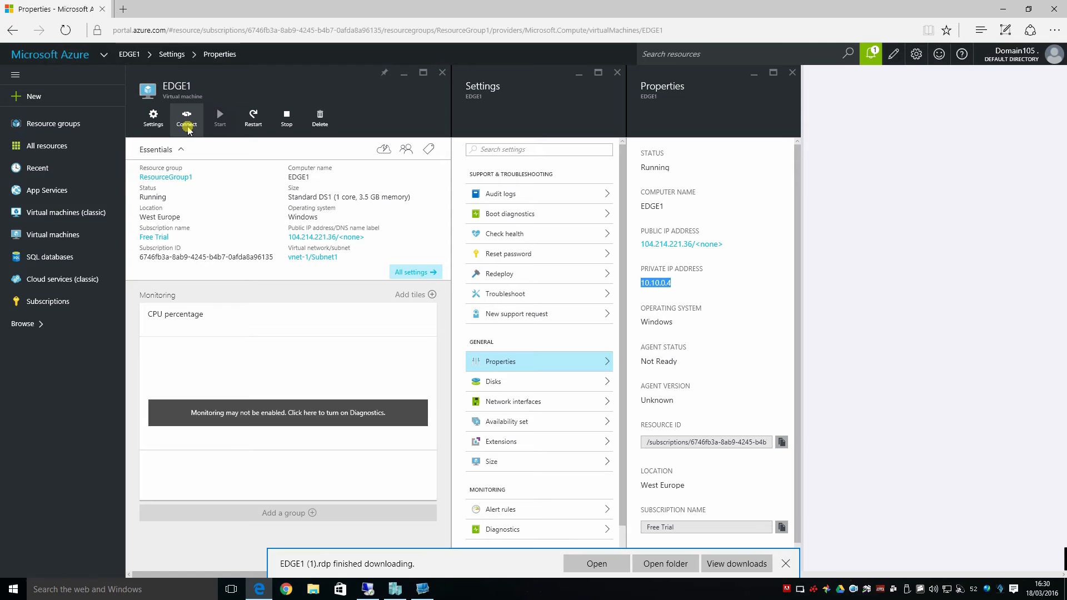
click(595, 563)
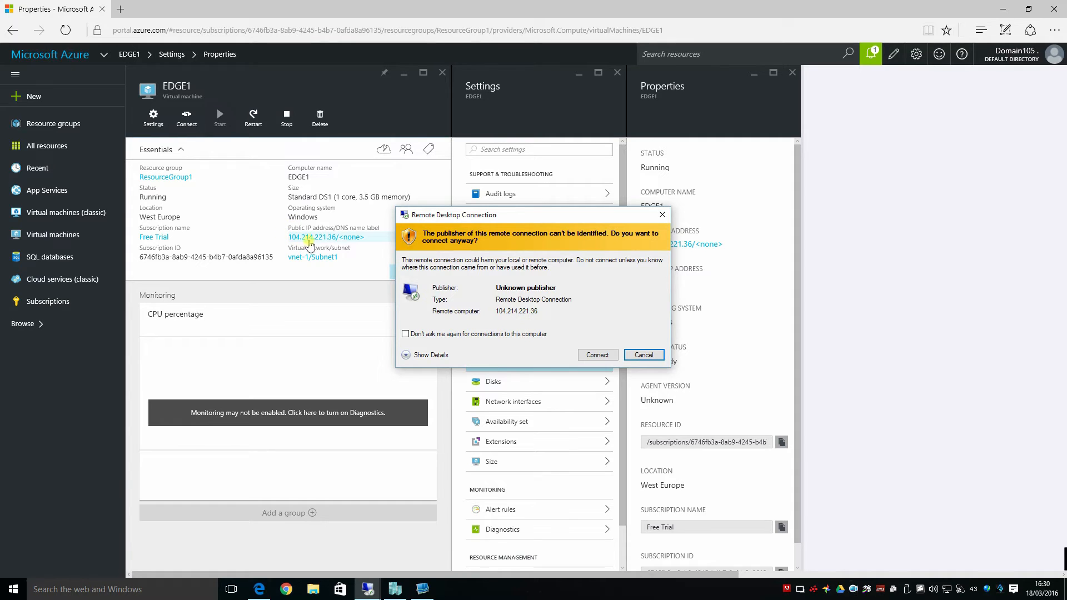
click(599, 355)
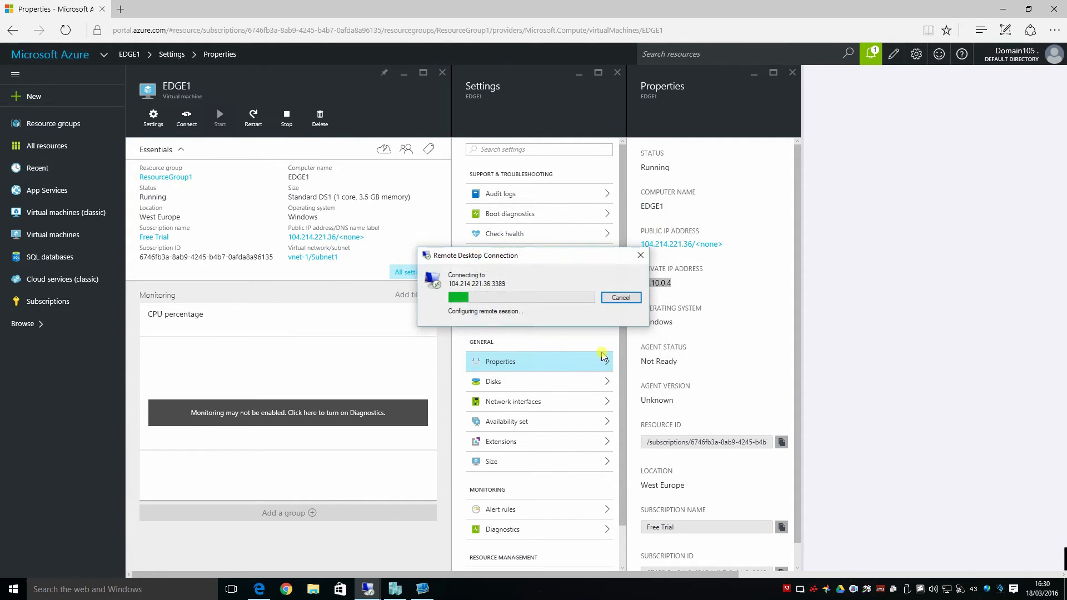
click(519, 311)
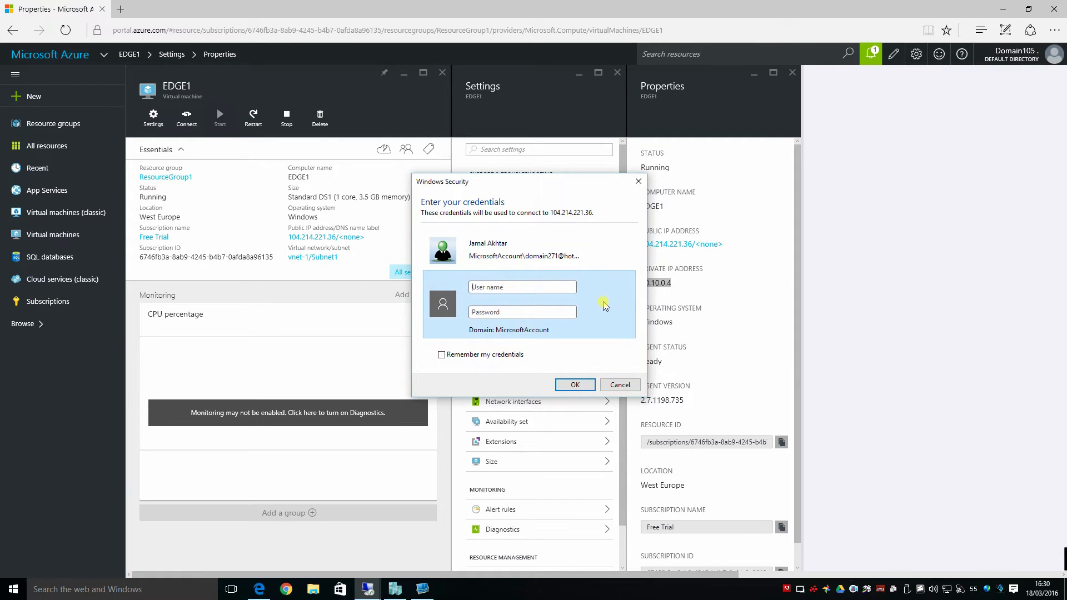
text(Domain1054)
key(BackSpace)
text(**********)
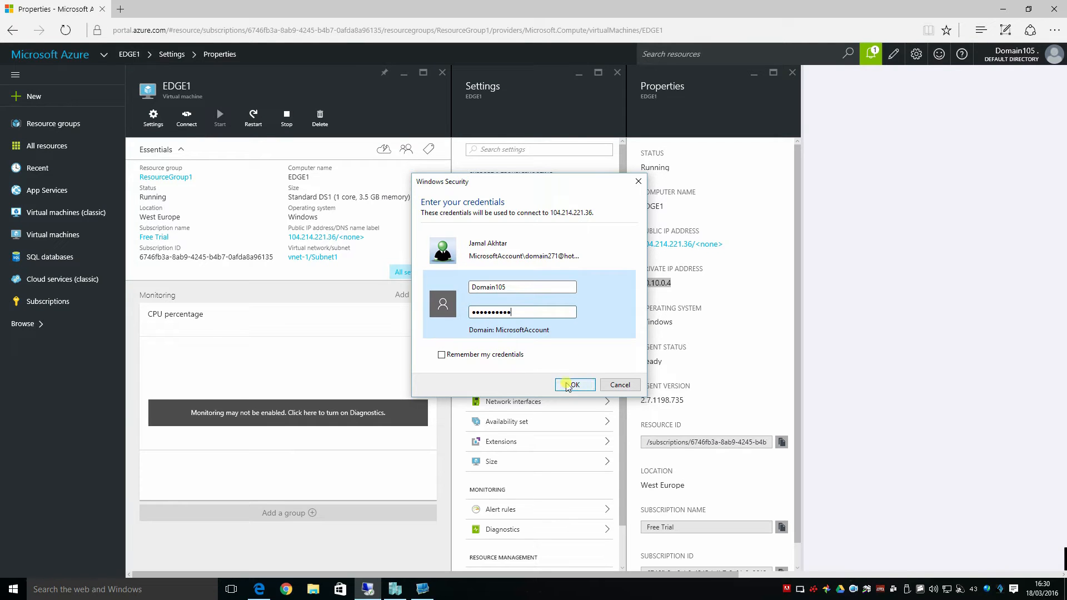
click(568, 386)
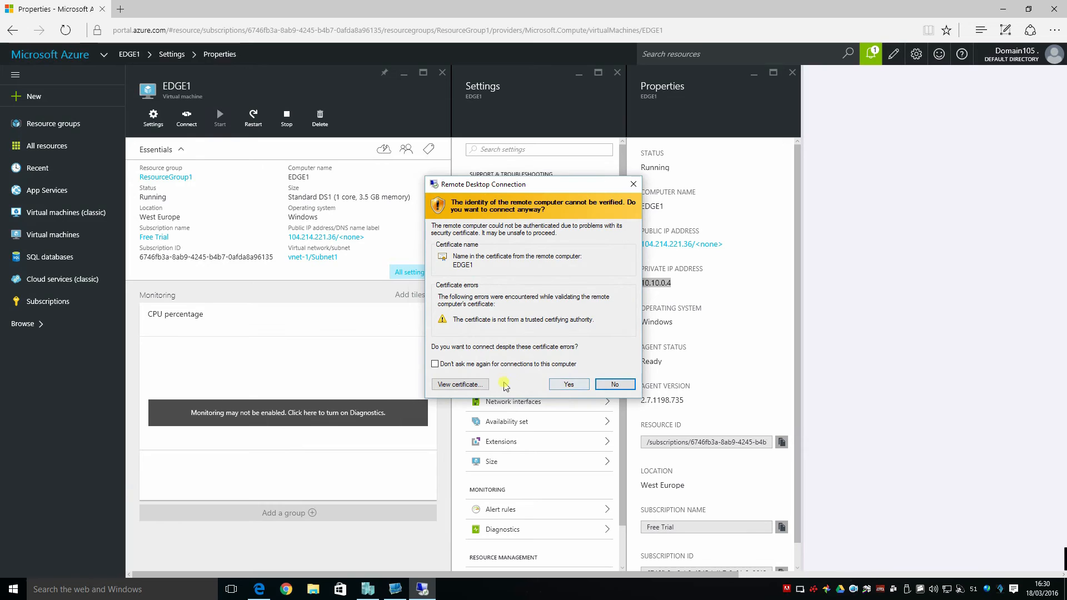
click(569, 384)
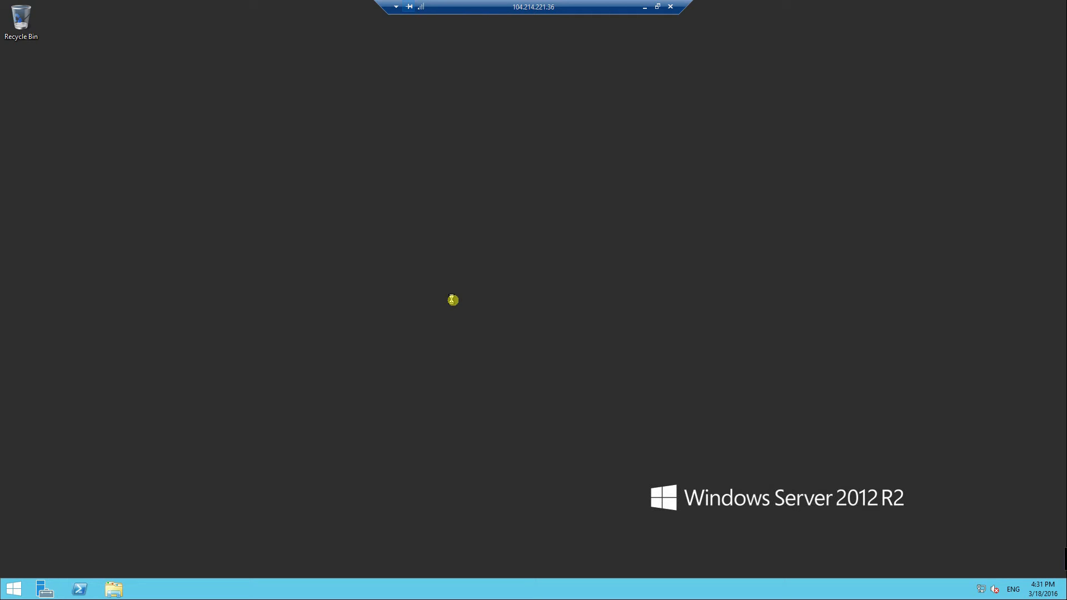
Try the Search charm on EDGE1, switch away and back to the session, and open Start
key(super+f)
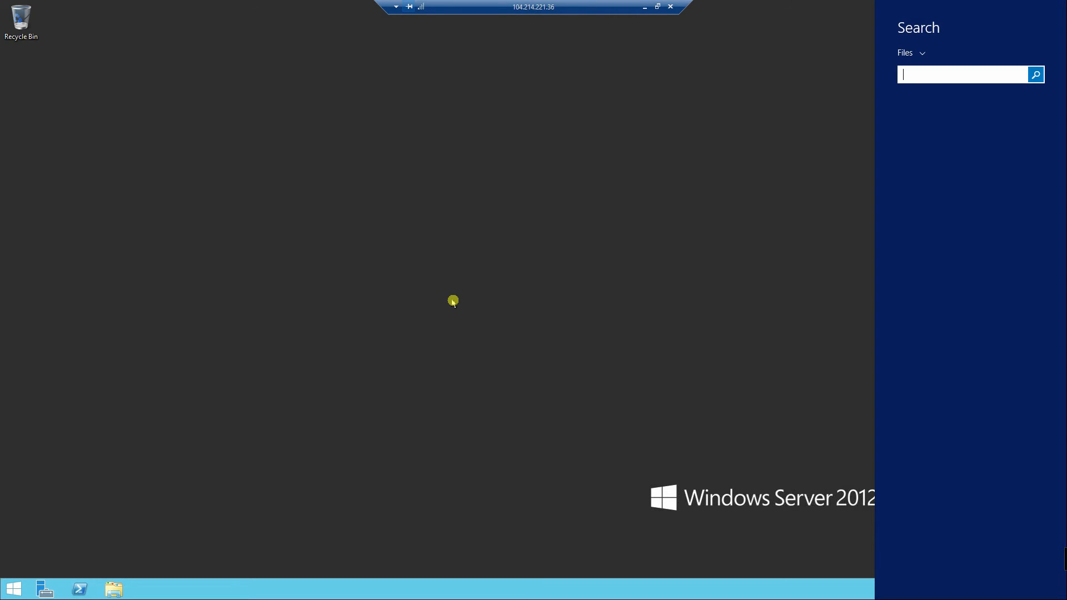
key(Escape)
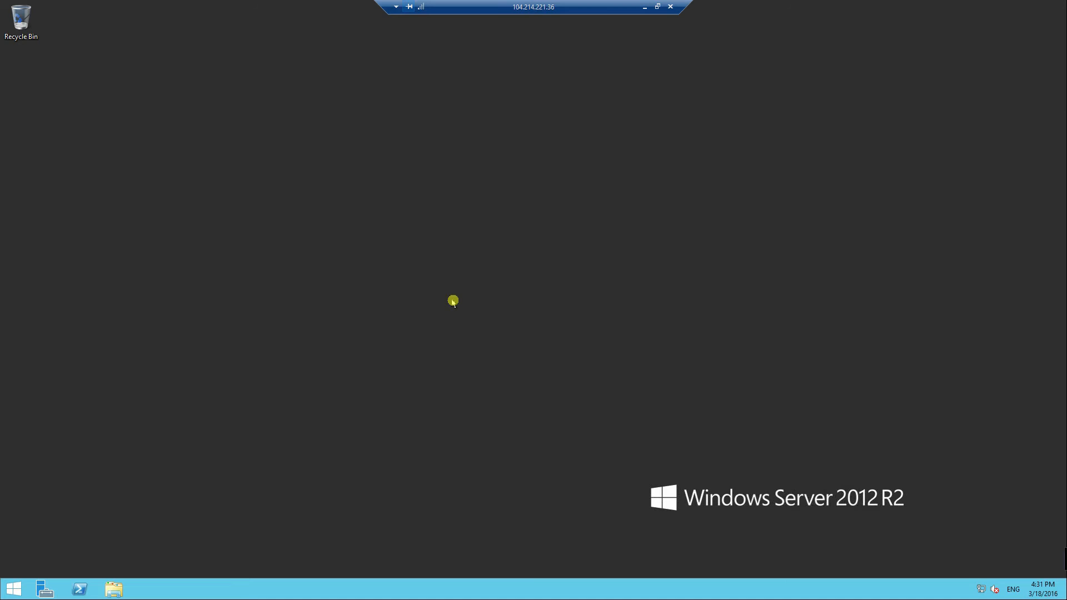
key(super+f)
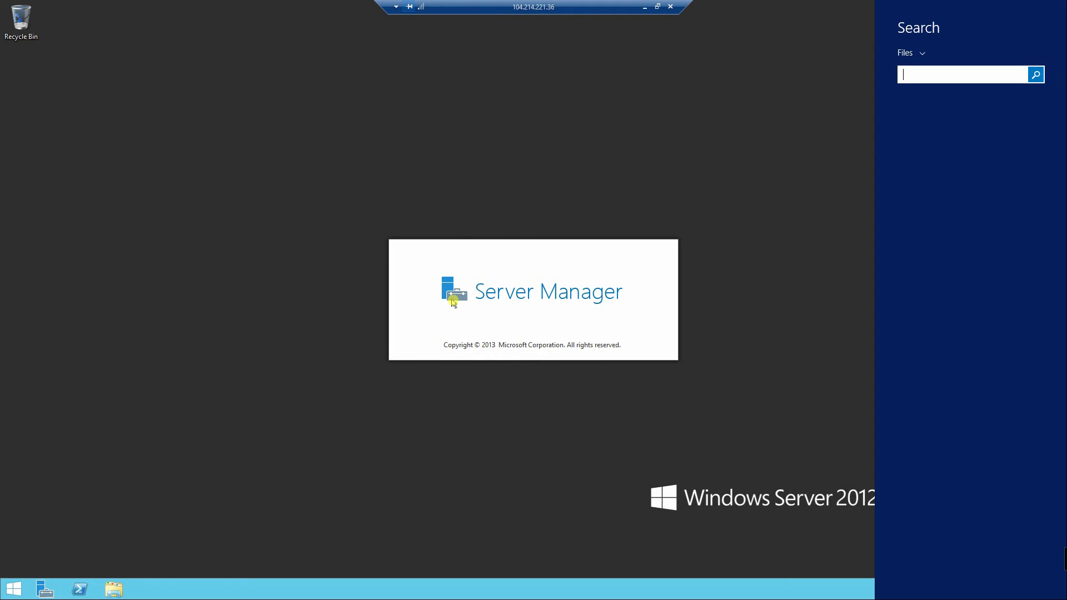
click(645, 6)
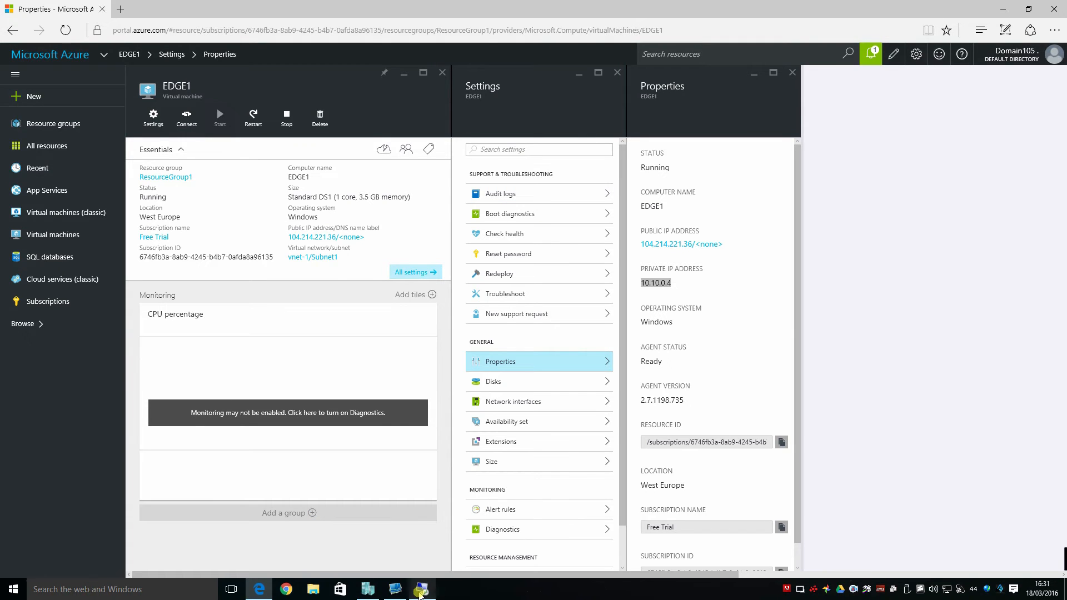
click(422, 591)
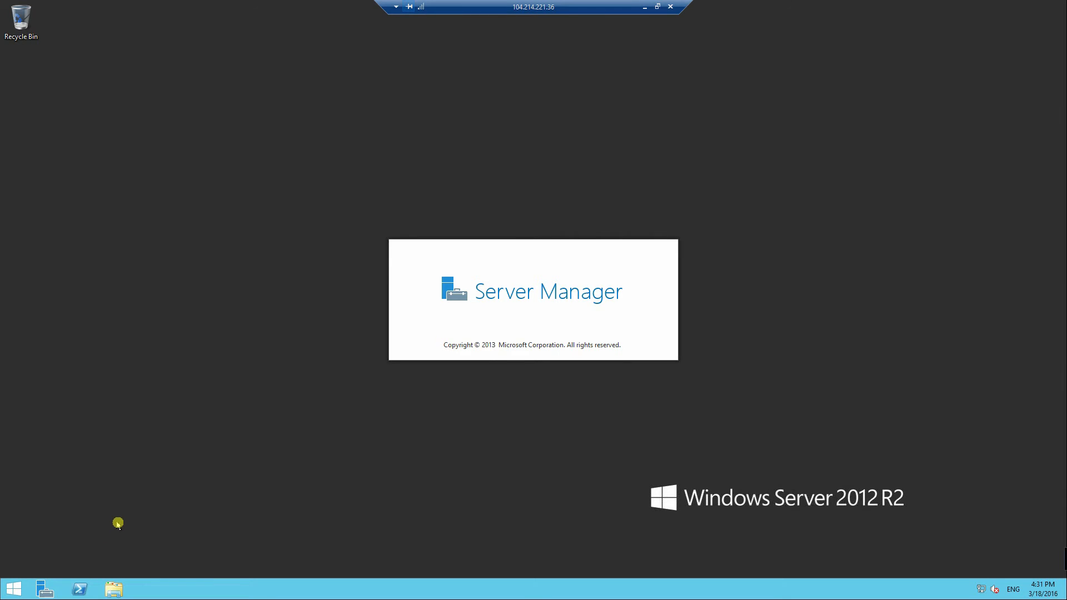
click(11, 587)
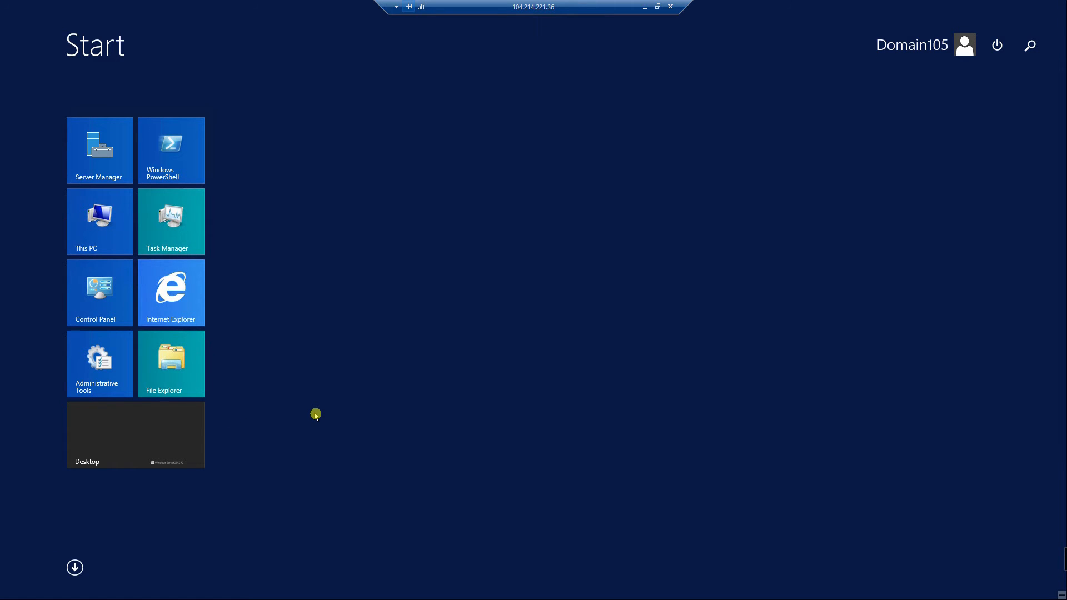
Run ipconfig in a command prompt to confirm 10.10.0.4, then close windows and end the session
text(cmd)
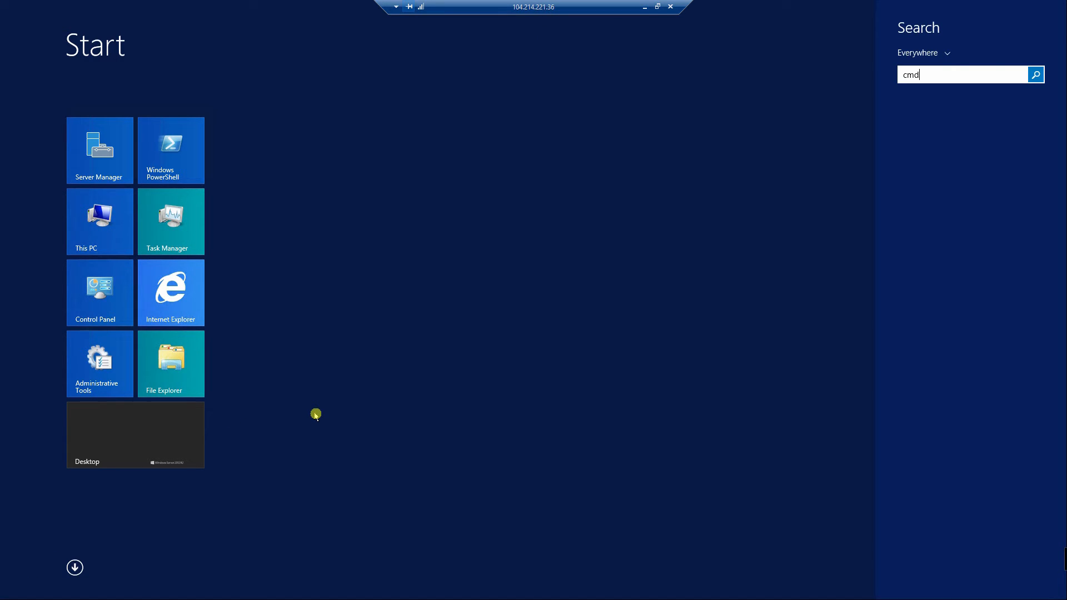
key(Return)
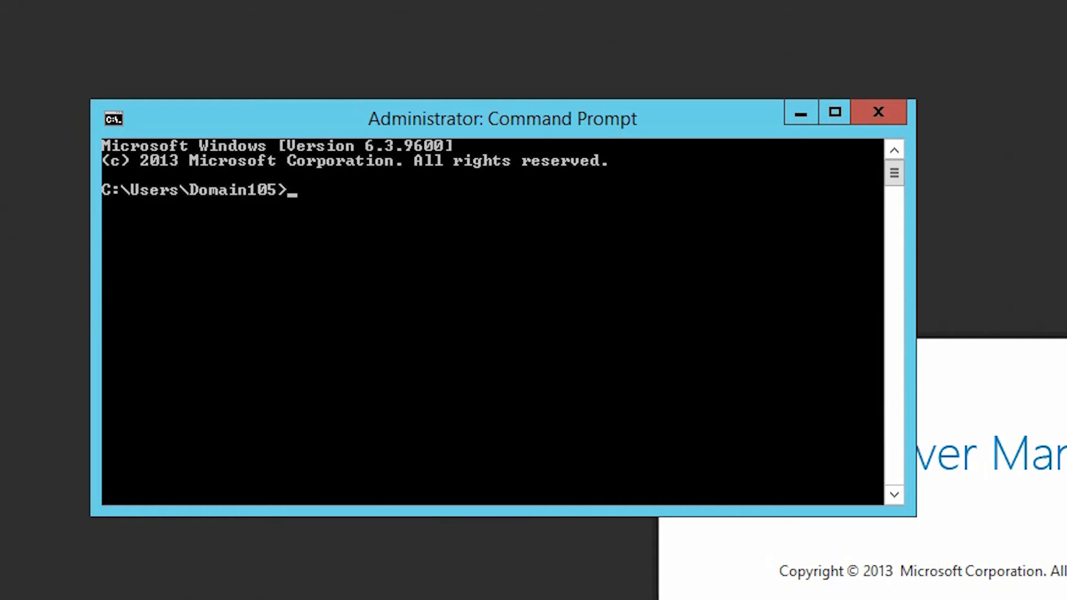
text(ipconfi)
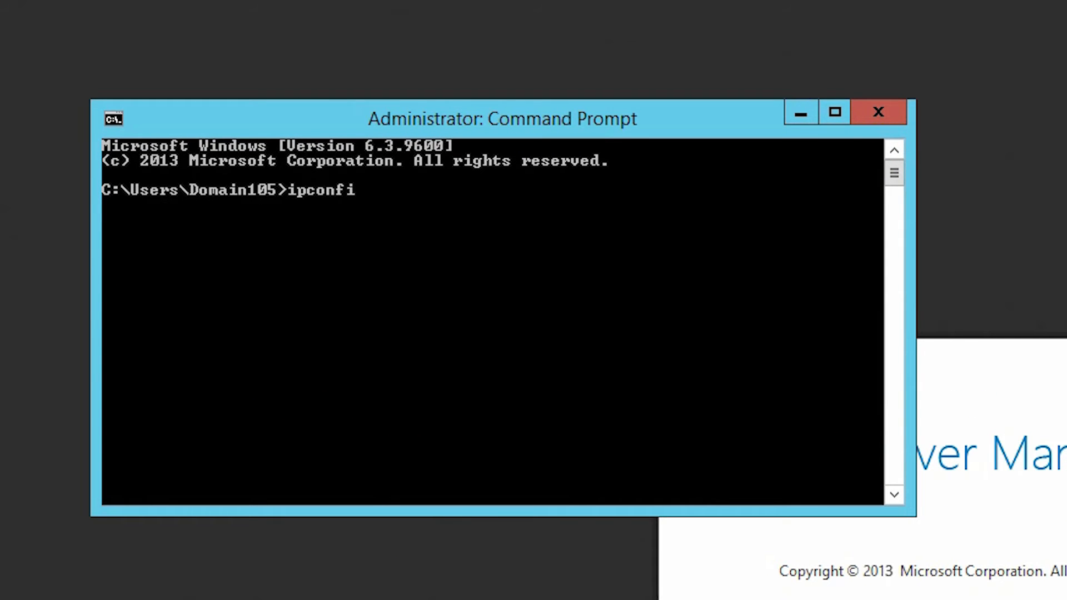
text(g)
key(Return)
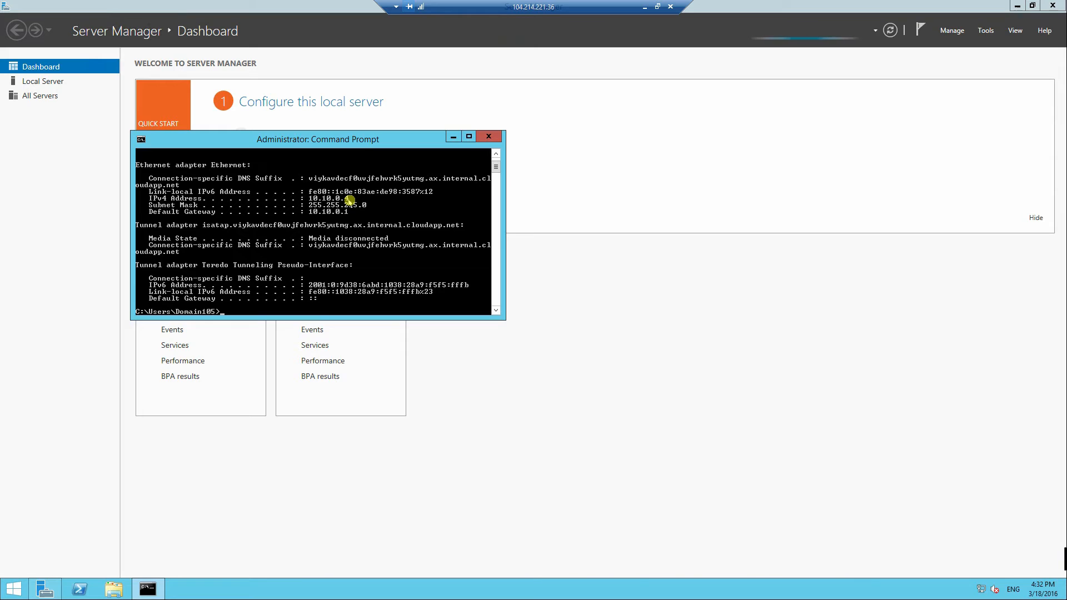
click(496, 140)
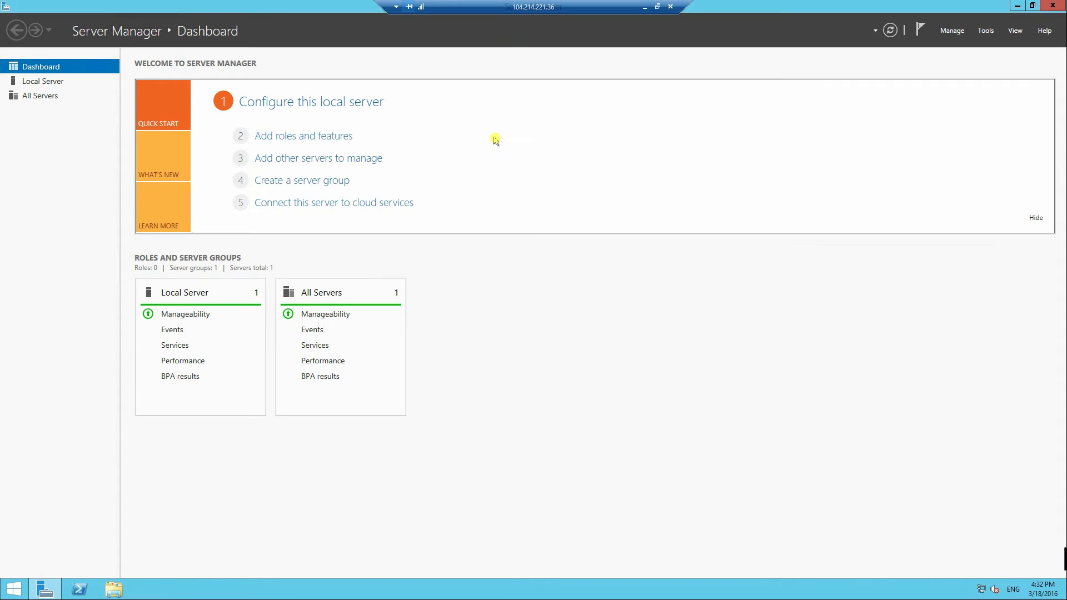
click(1052, 6)
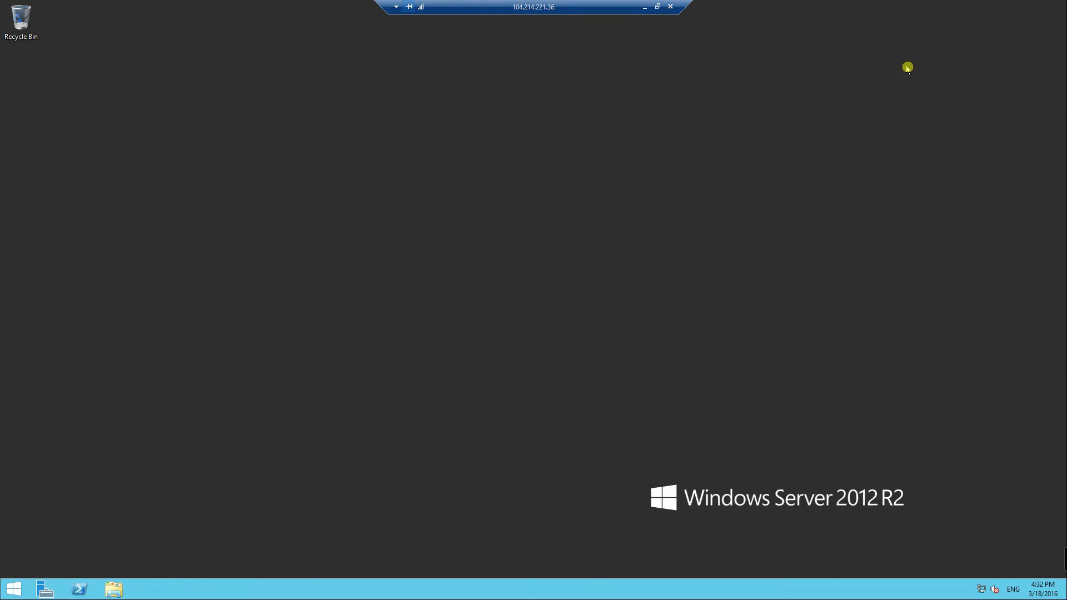
click(673, 7)
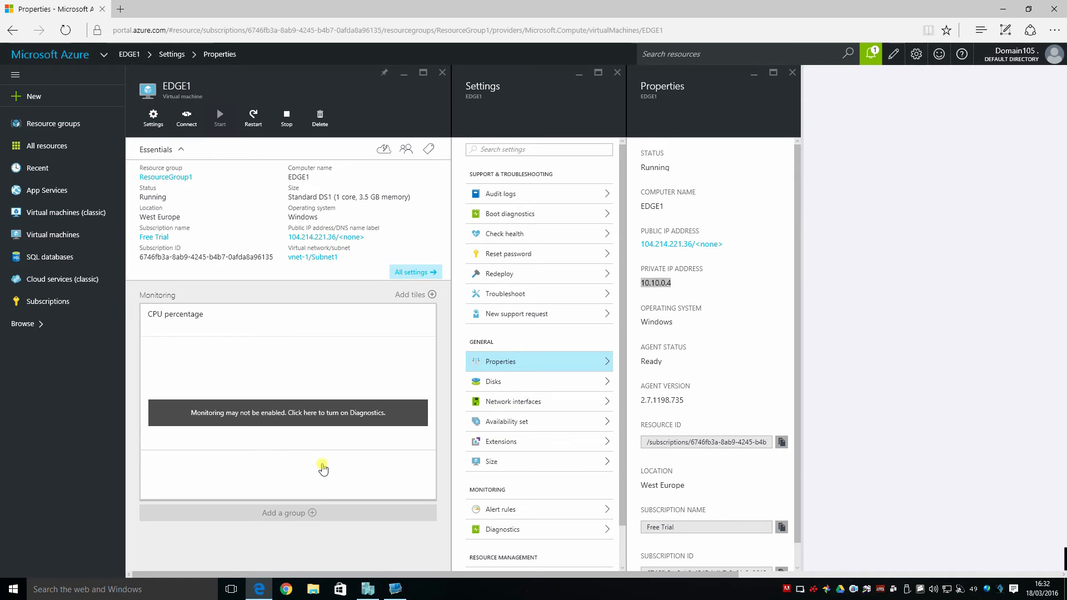
On the RRAS server, ping 10.10.0.4 from a command prompt and see it time out
click(395, 589)
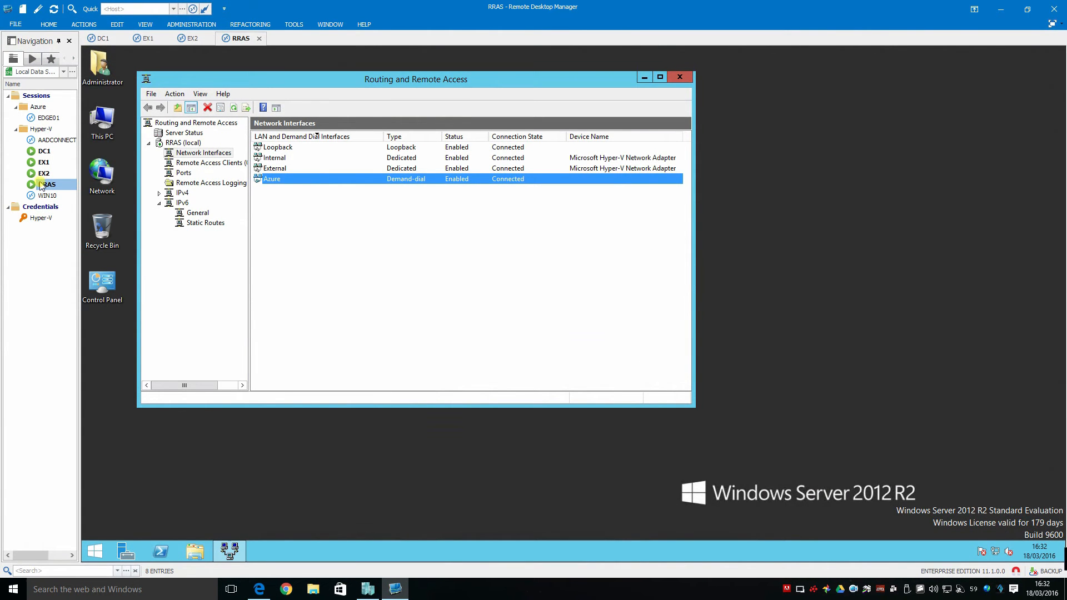
click(95, 551)
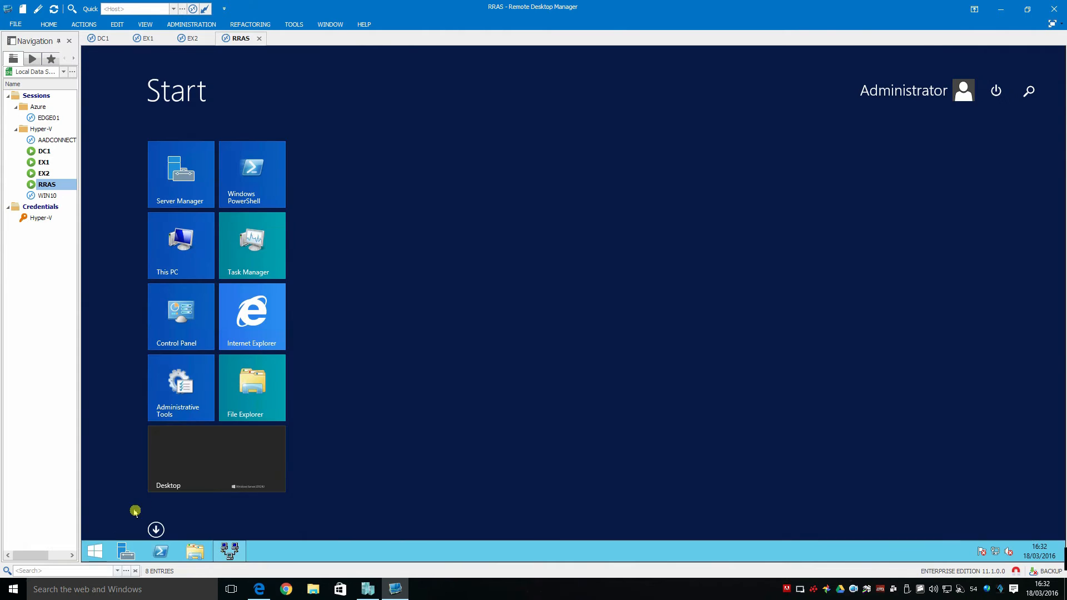
text(cmd)
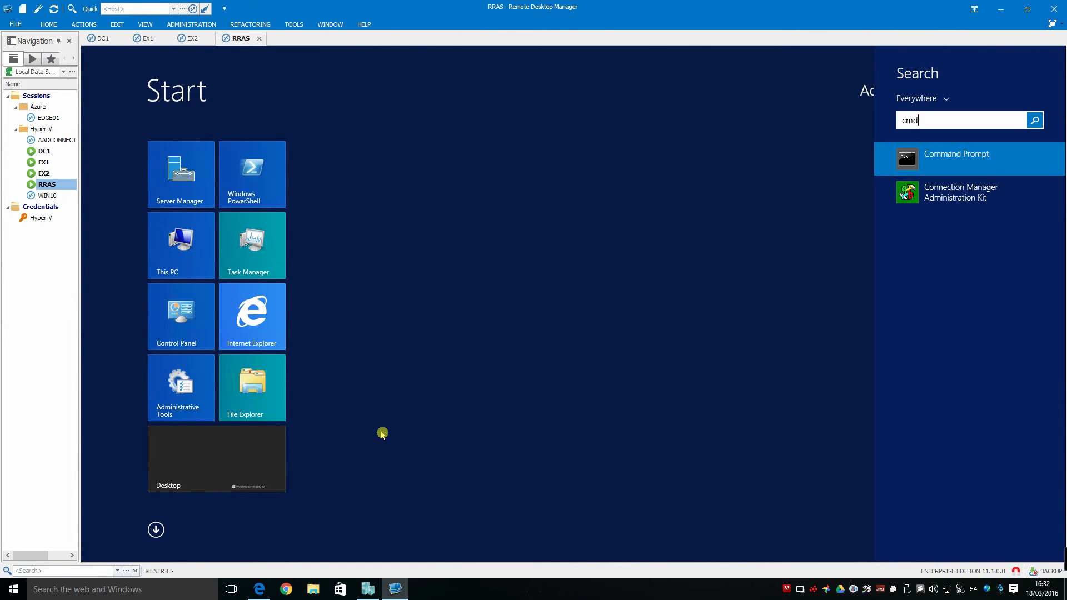
key(Return)
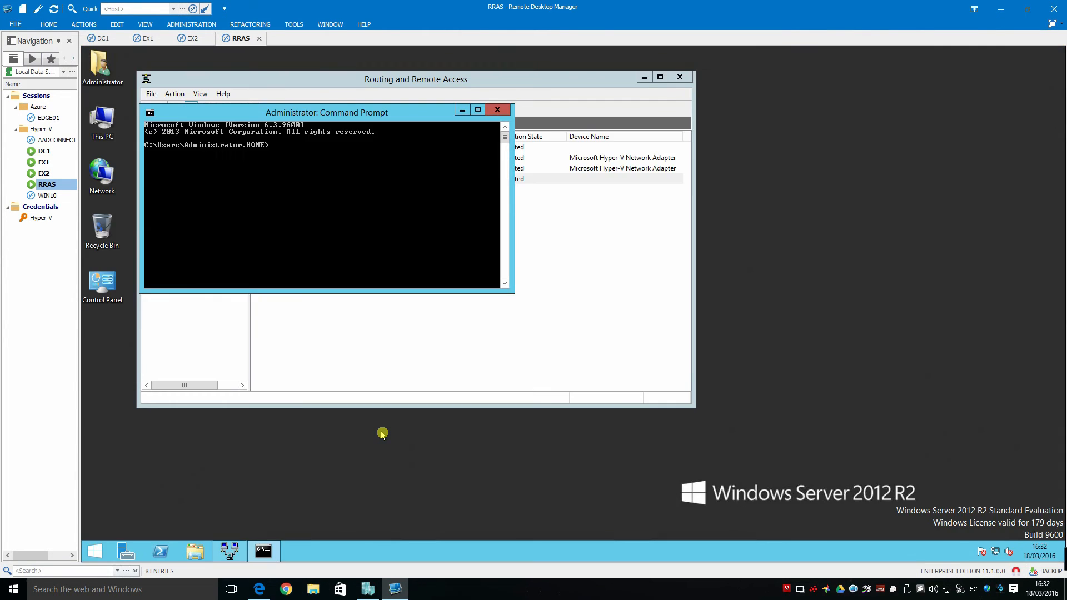
text(ping 10.10.)
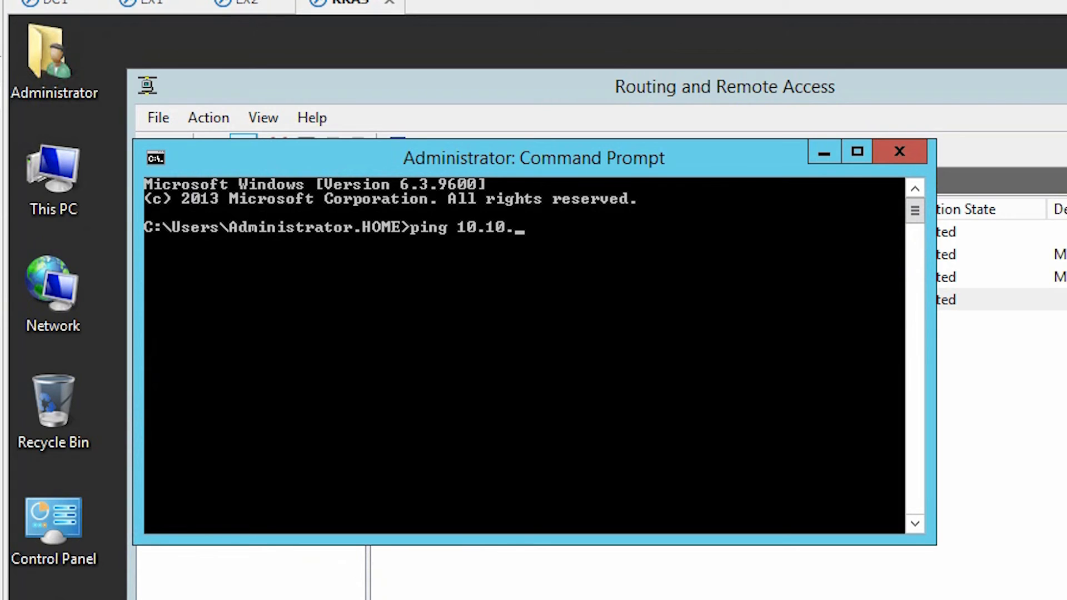
text(0.4)
key(Return)
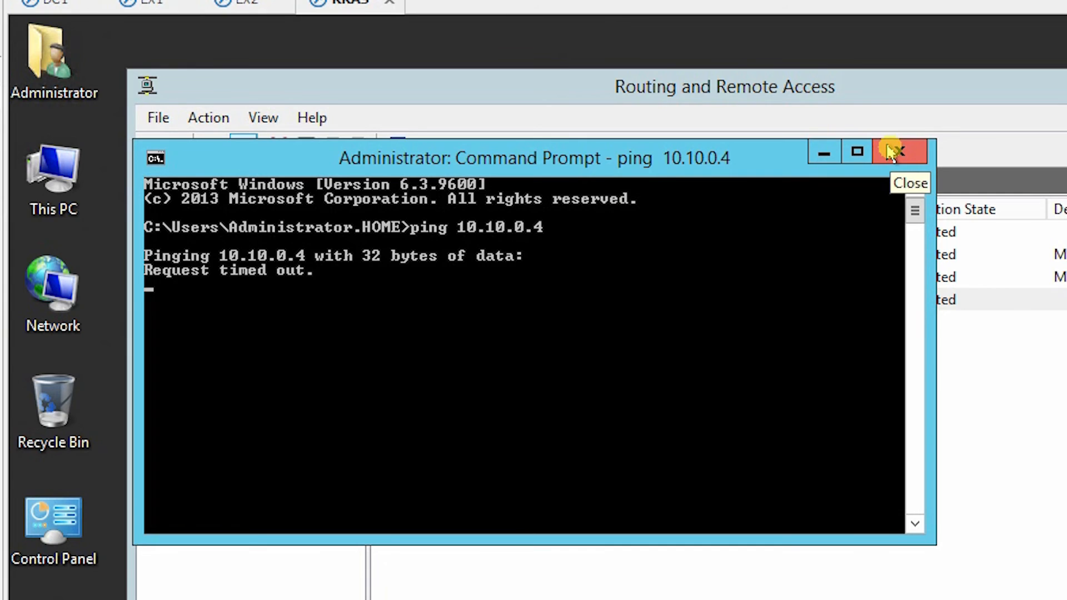
click(888, 146)
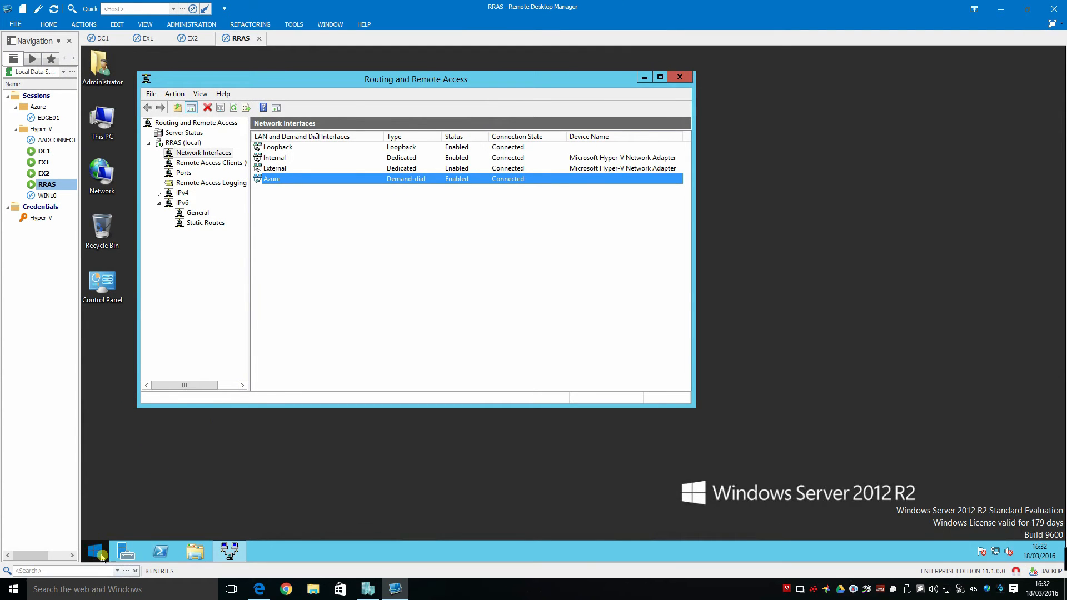
Launch Remote Desktop Connection with mstsc and connect to 10.10.0.4
click(100, 554)
text(ms)
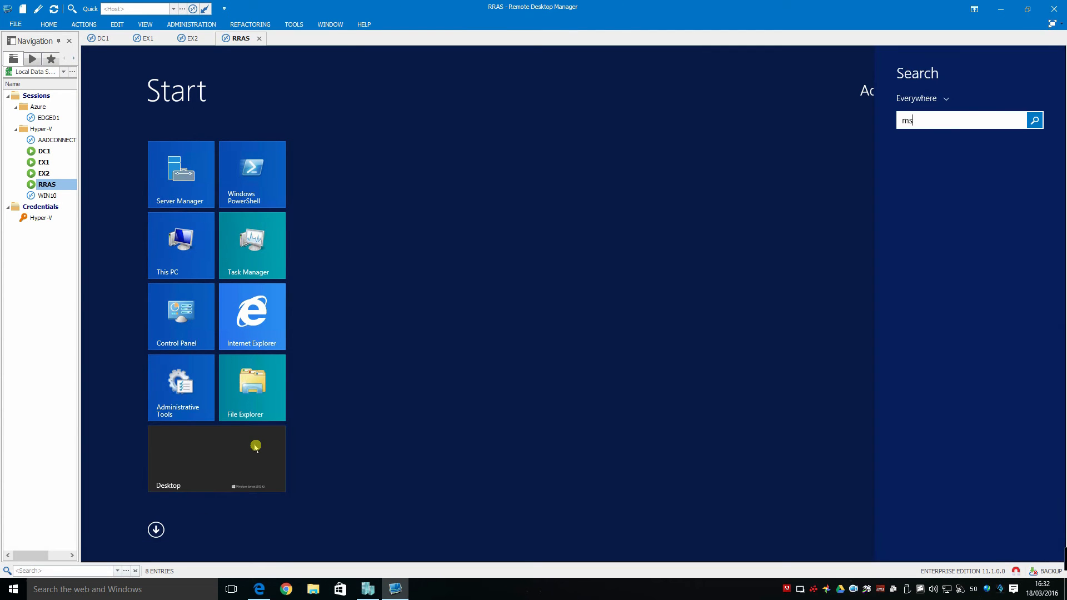
text(tsc)
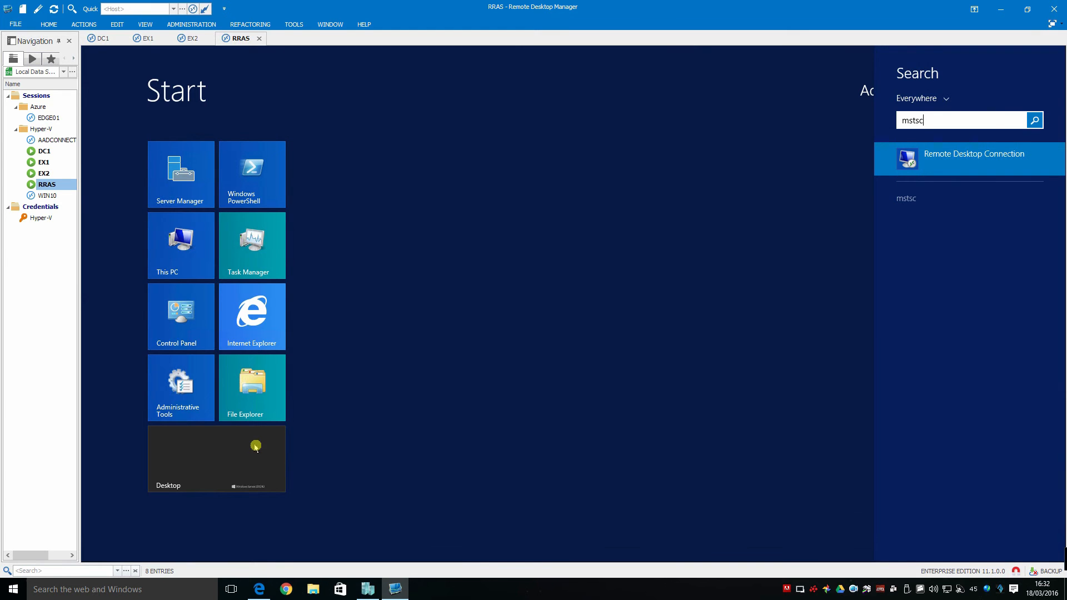
key(Return)
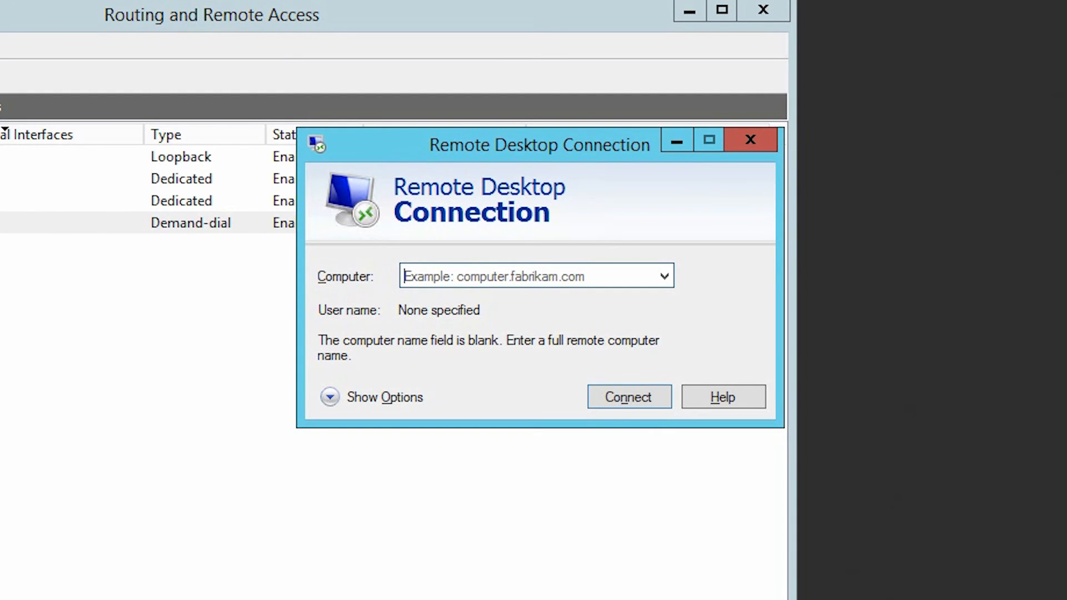
text(10.10.0.4)
key(Return)
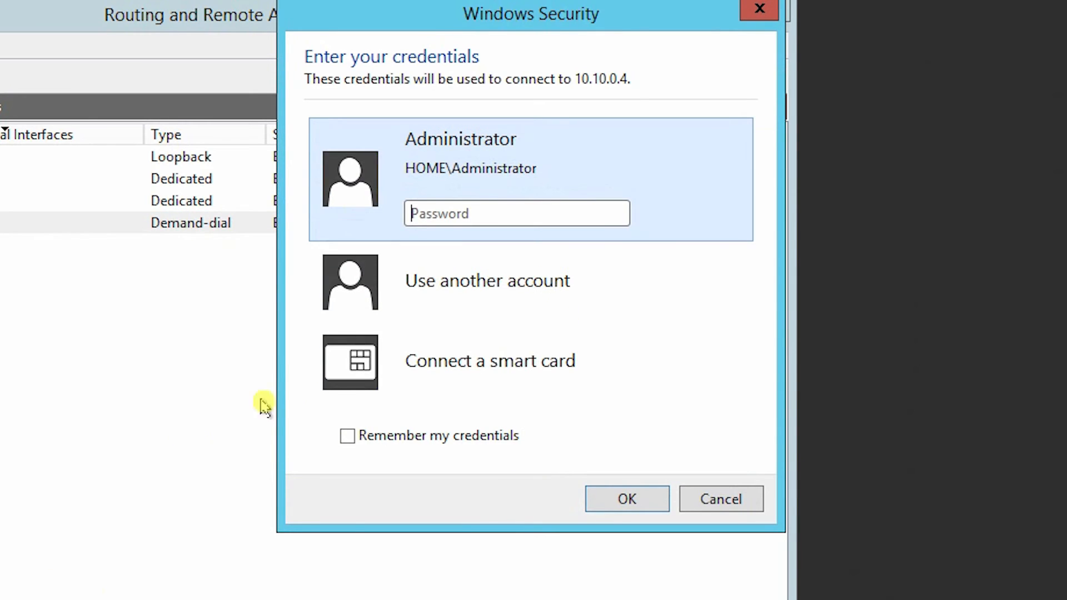
Sign in with another domain account's user name and password and accept the certificate
click(466, 289)
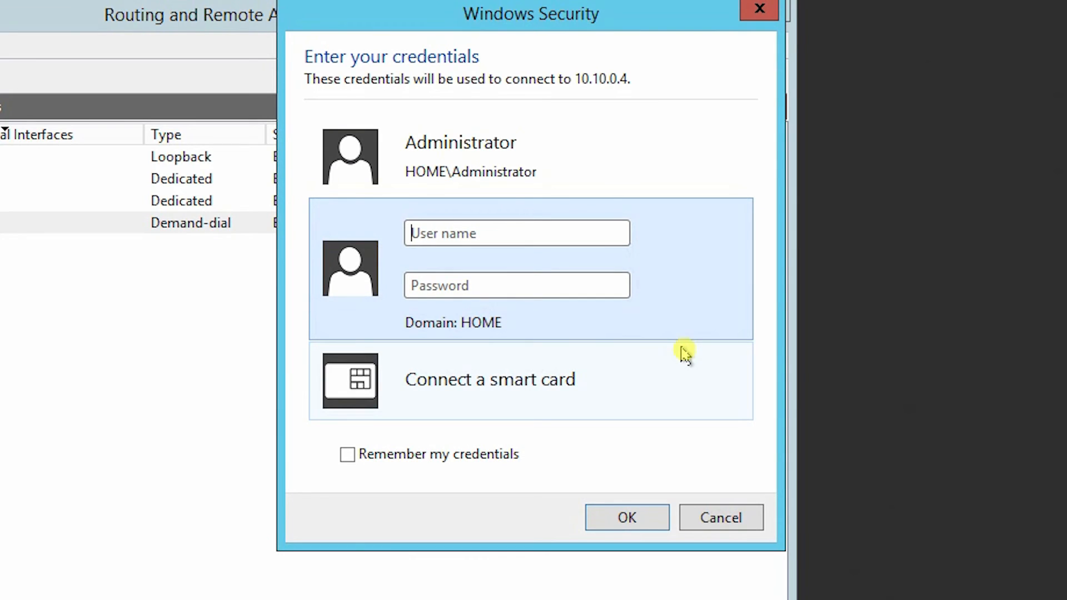
text(Domain105)
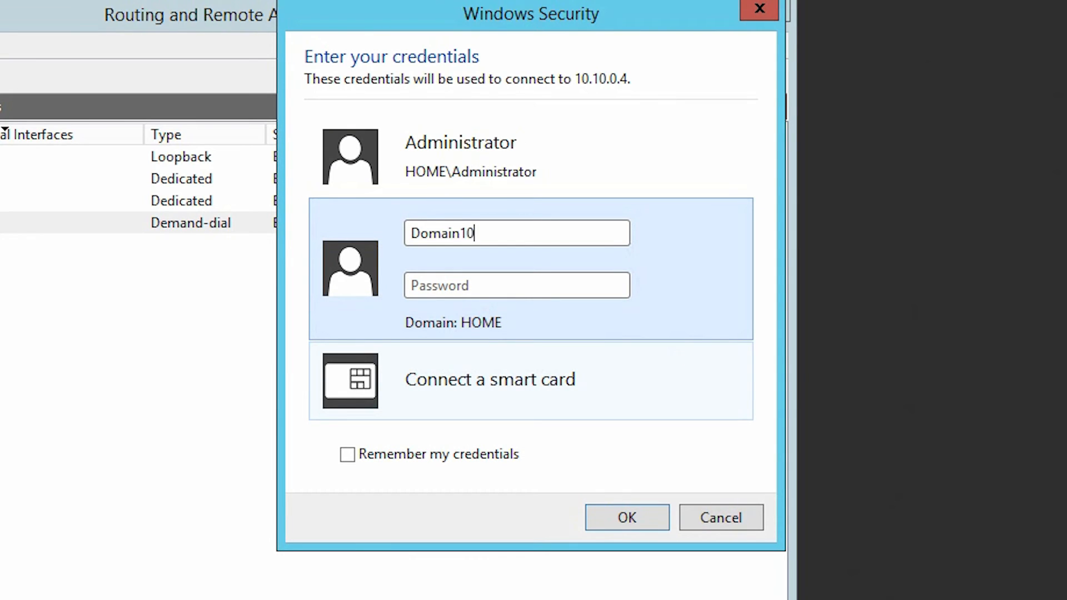
key(Tab)
text(••••••••••)
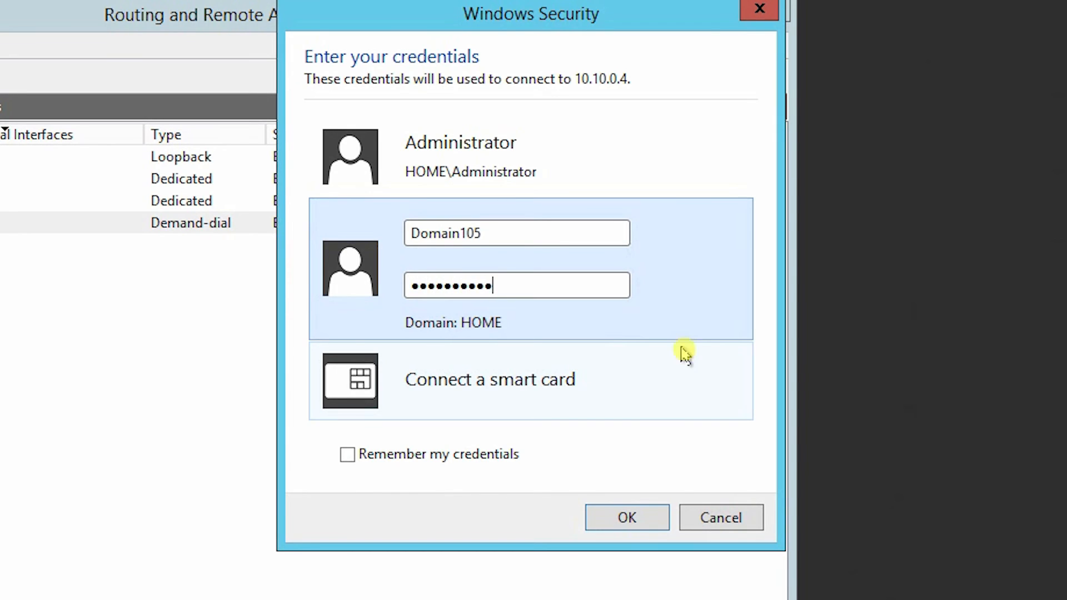
key(Return)
click(578, 478)
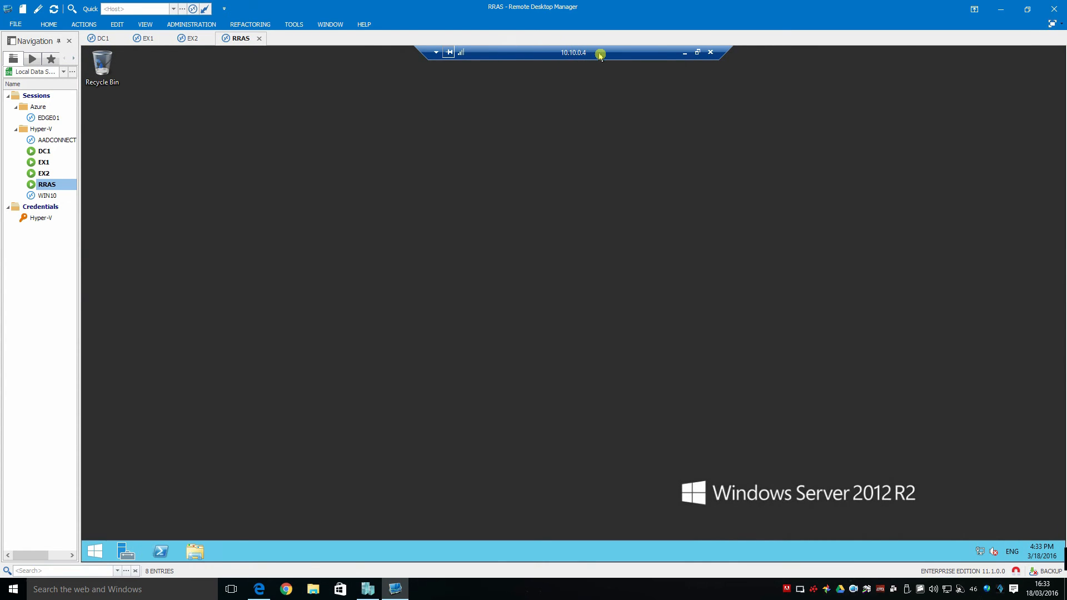
Disconnect the remote session to 10.10.0.4 and select the EX1 server
click(710, 54)
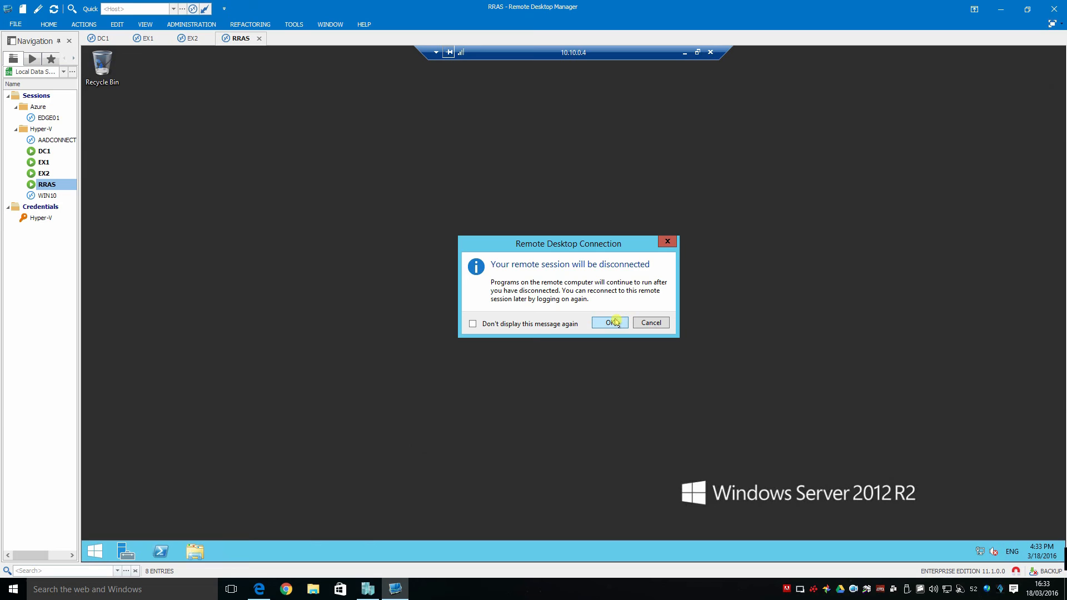
click(616, 322)
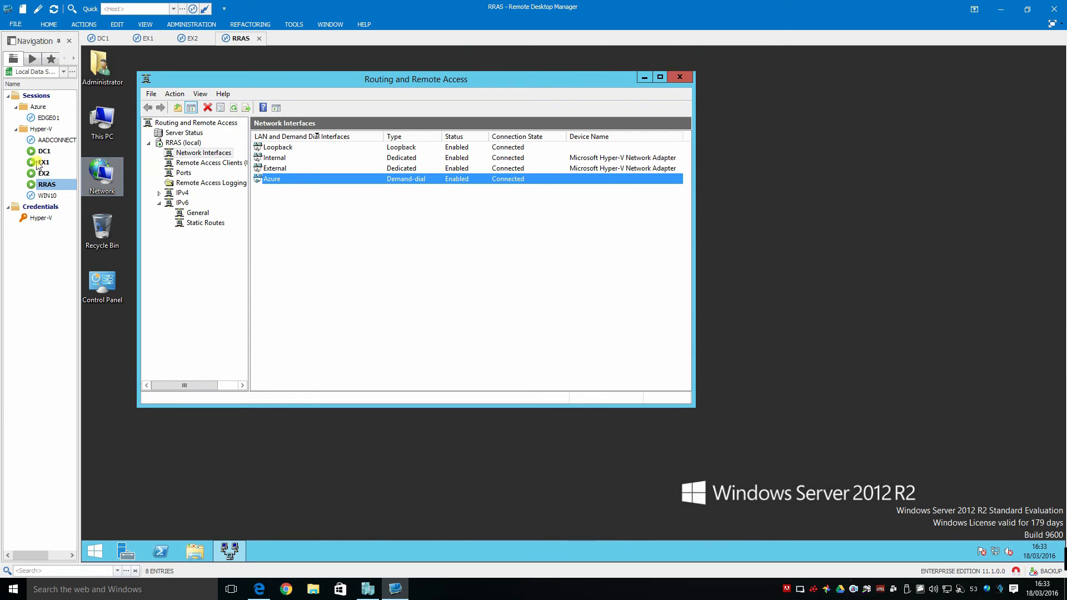
click(37, 163)
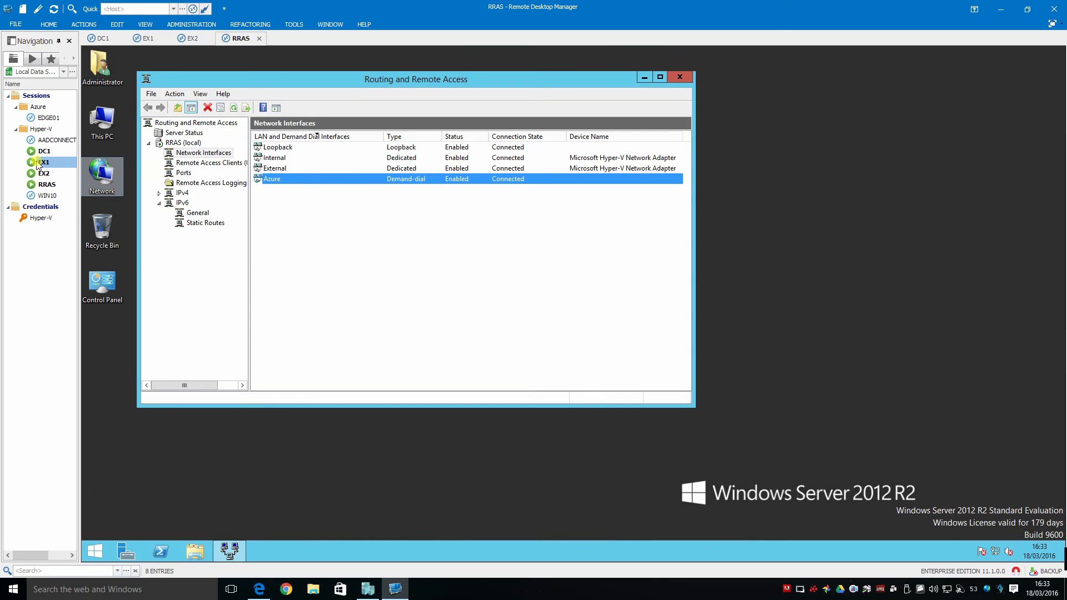
On EX1, start a Remote Desktop Connection to 10.10.0.4, cancel it, and minimise to the local desktop
click(94, 551)
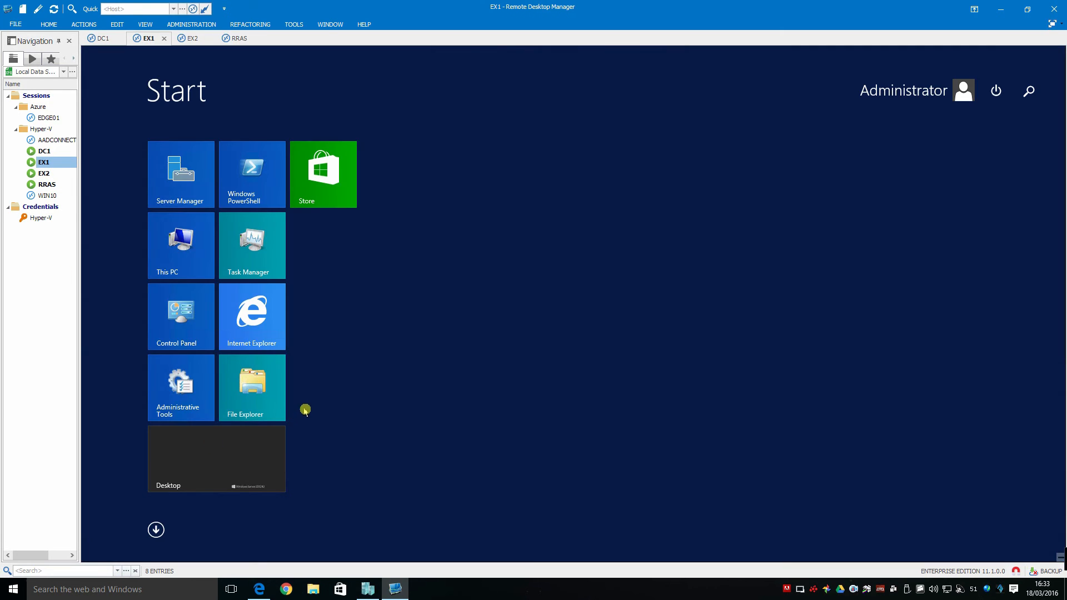
text(mstsc)
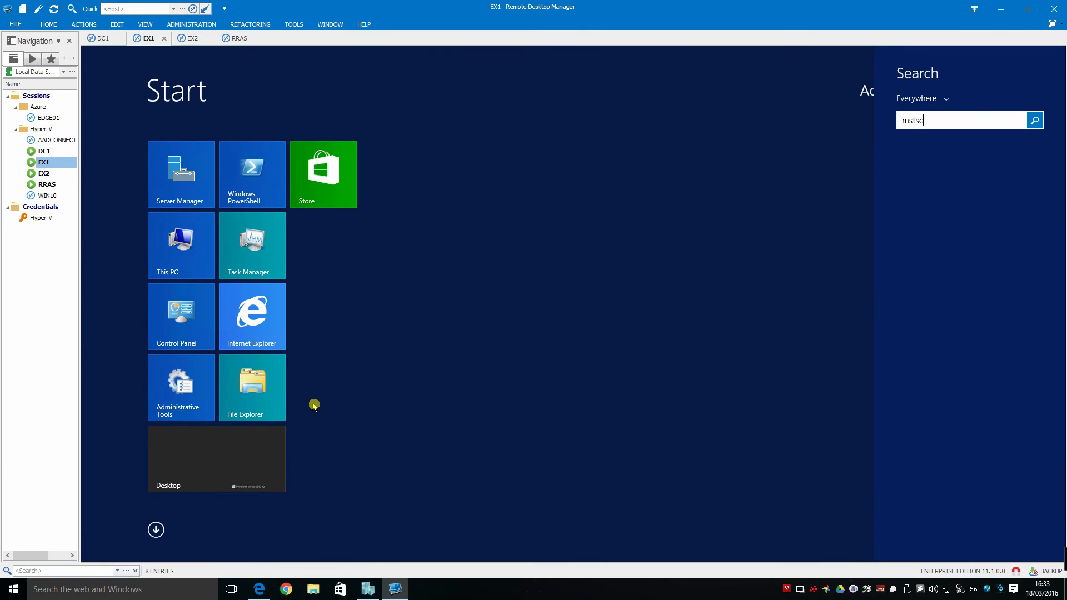
key(Return)
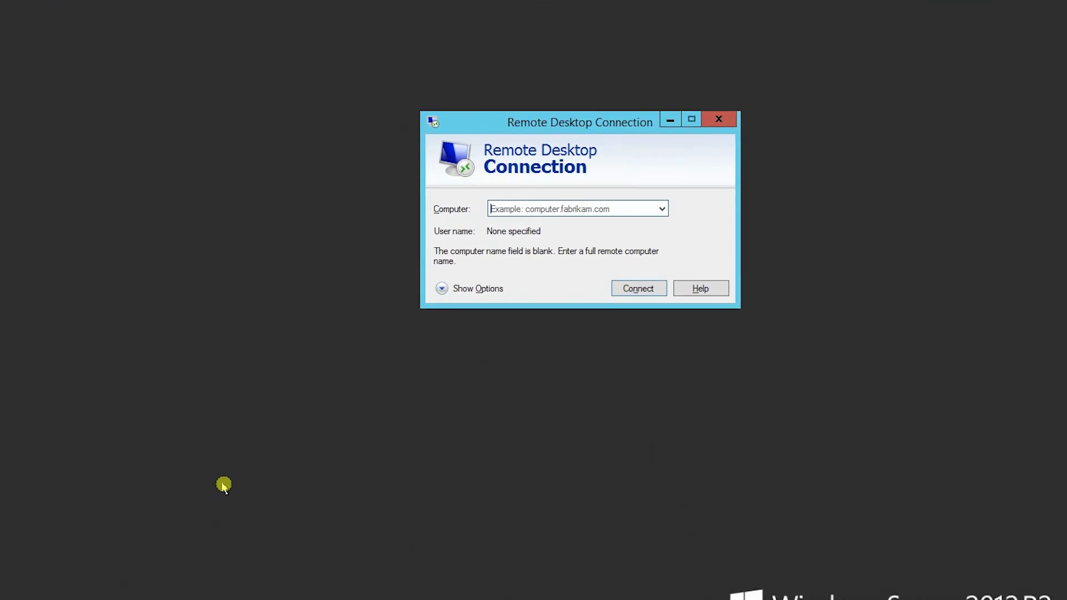
text(10.10.0.)
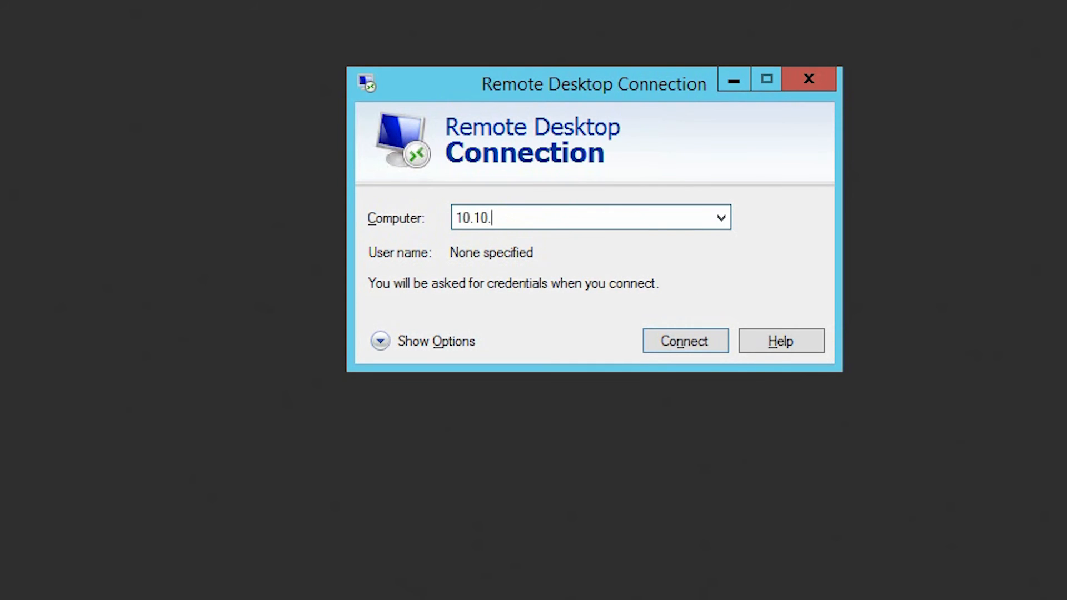
text(4)
key(Return)
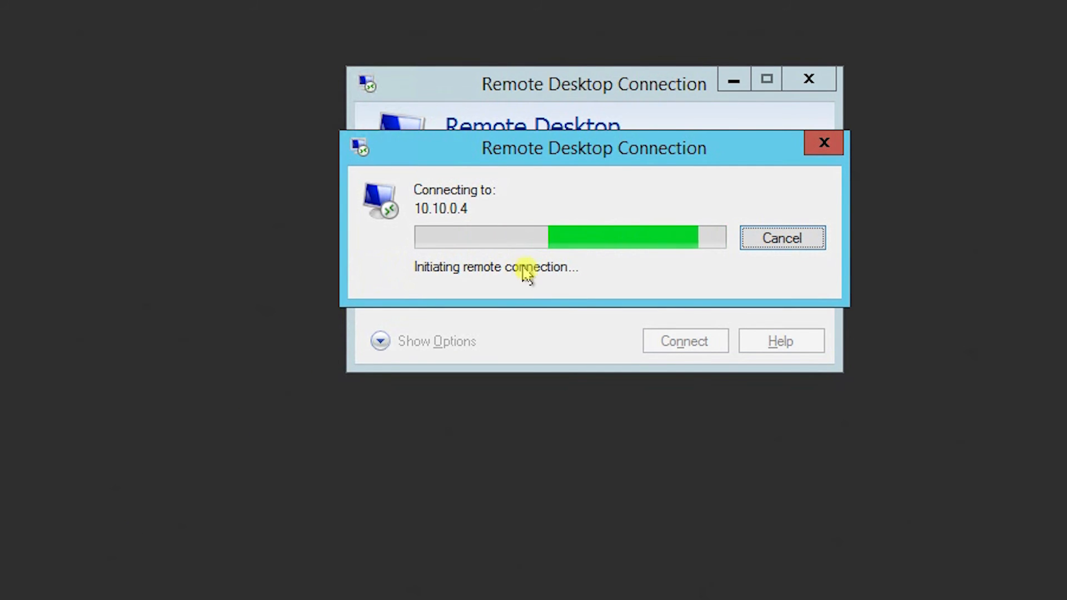
click(800, 237)
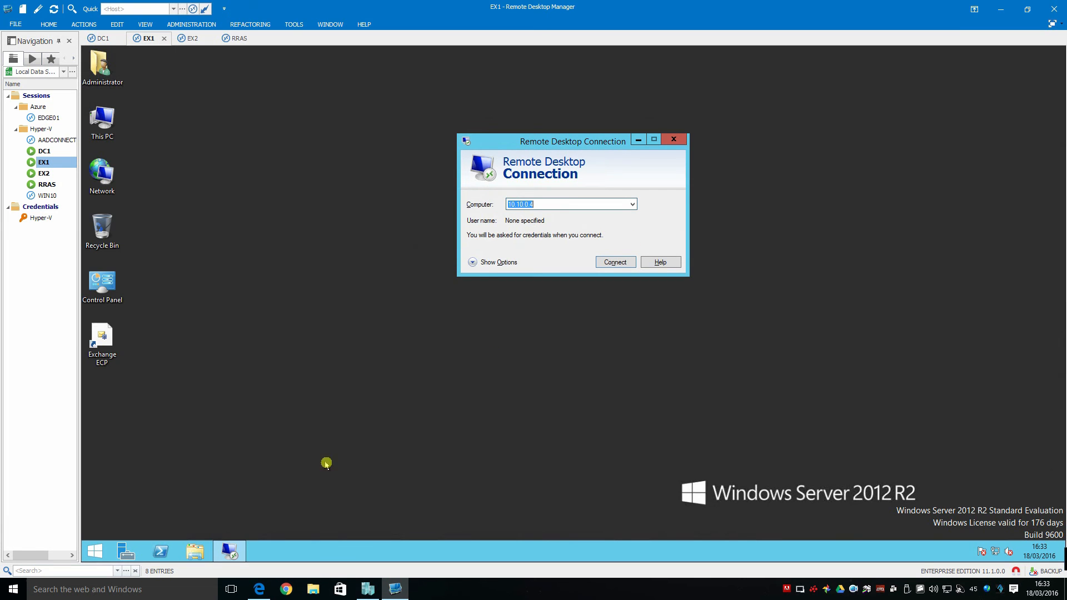
click(1065, 589)
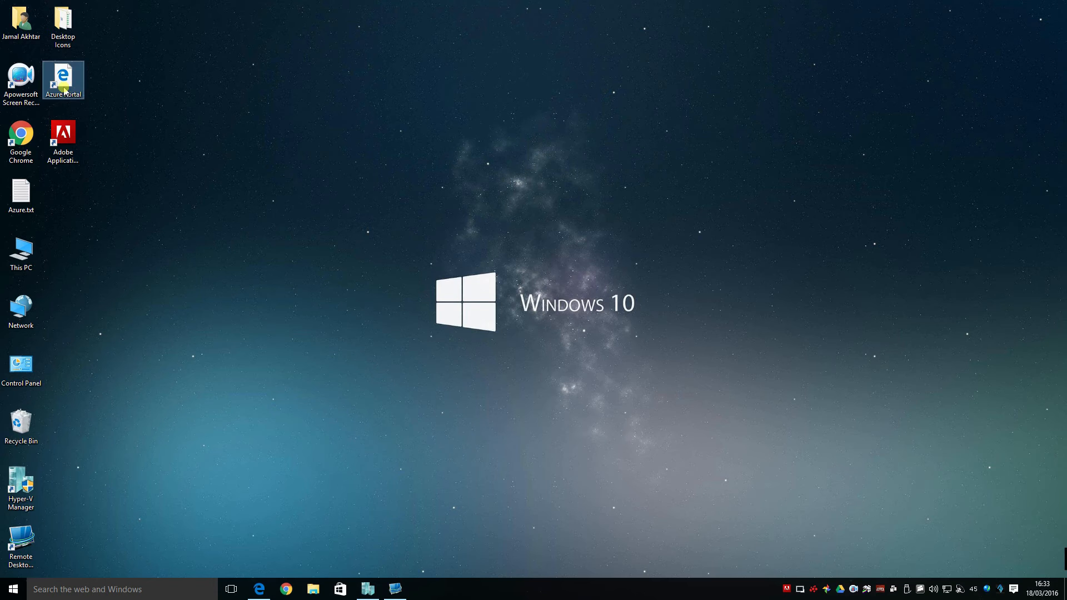
Open Azure.txt and select the full 'route add 10.10.0.0 mask 255.255.0.0 192.168.0.56 metric 2 -p' line
double_click(21, 196)
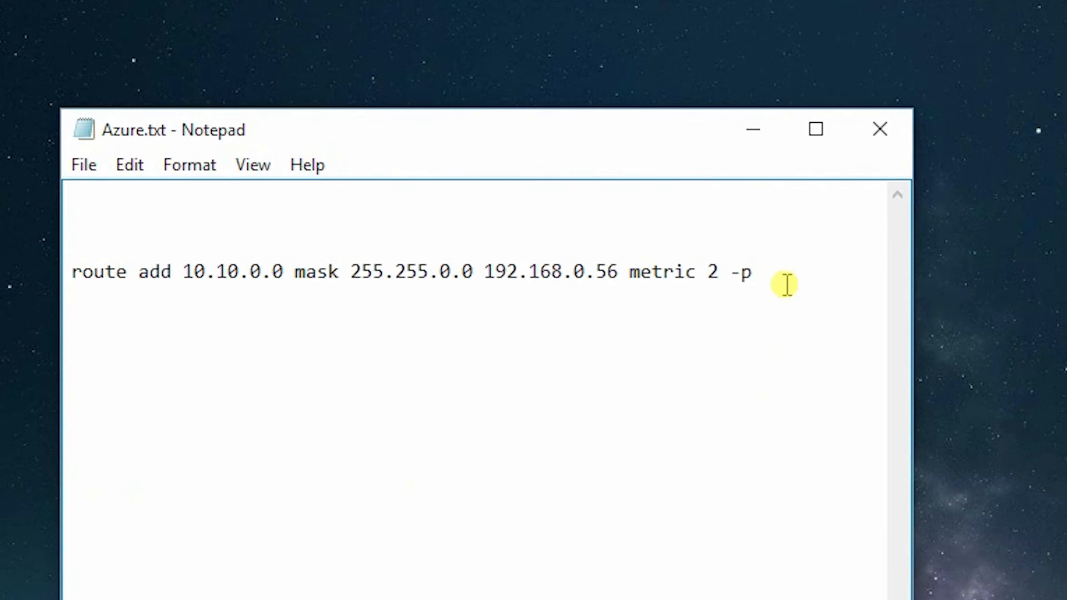
drag(528, 158, 274, 155)
drag(203, 261, 65, 269)
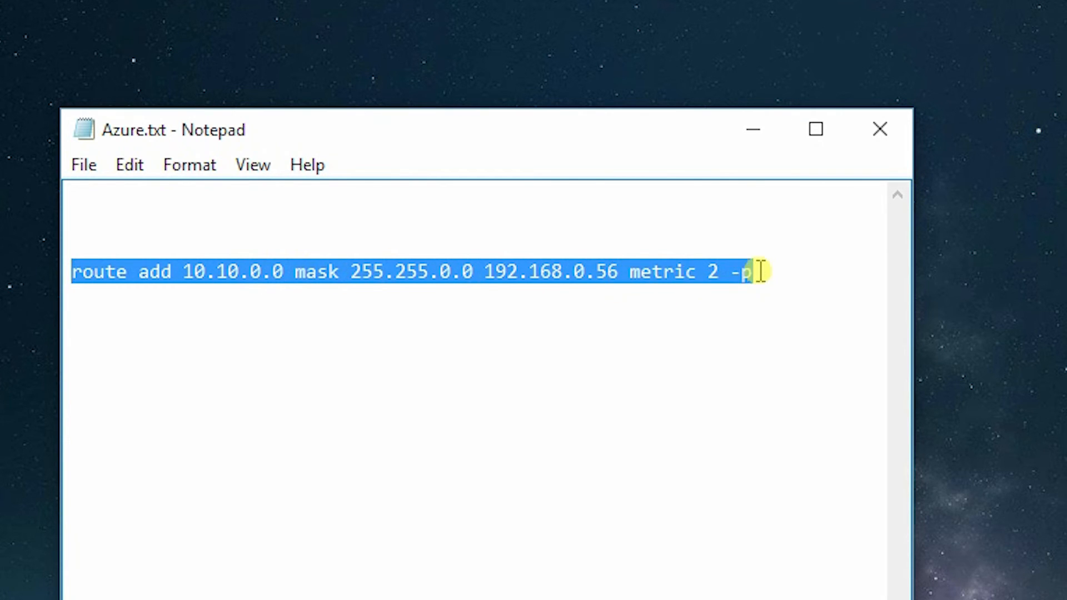
drag(760, 271, 67, 269)
key(super+c)
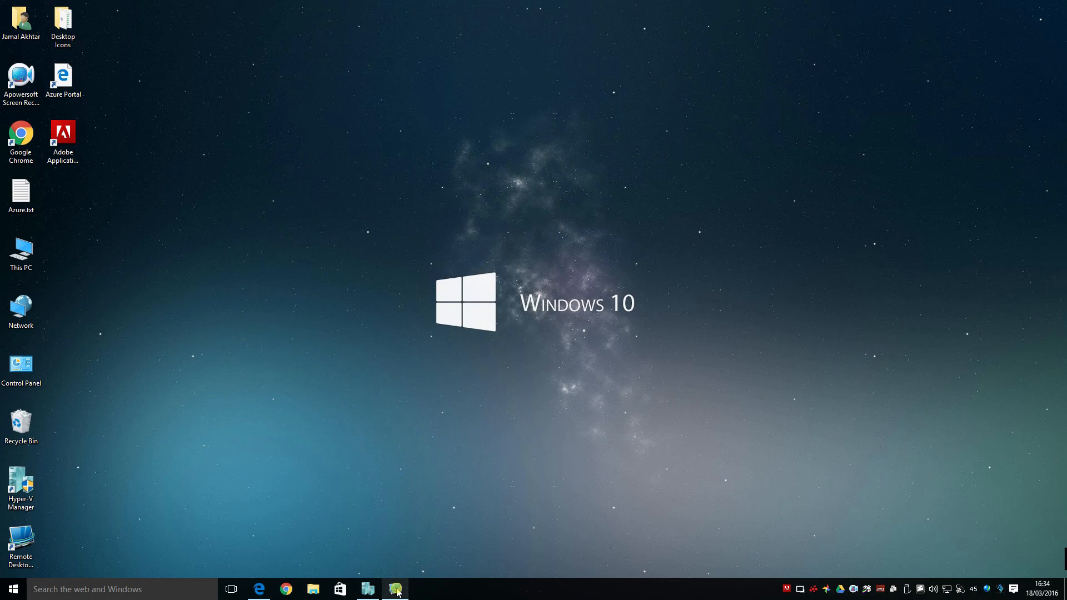
click(395, 589)
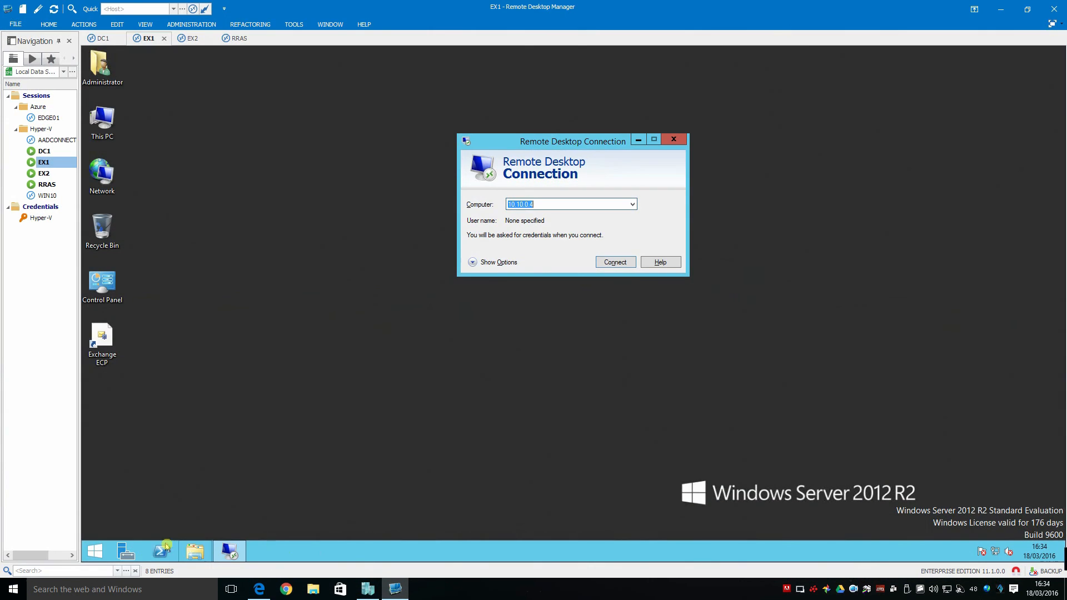
On EX1, paste and run the route add 10.10.0.0 mask 255.255.0.0 command in an administrator Command Prompt
click(93, 551)
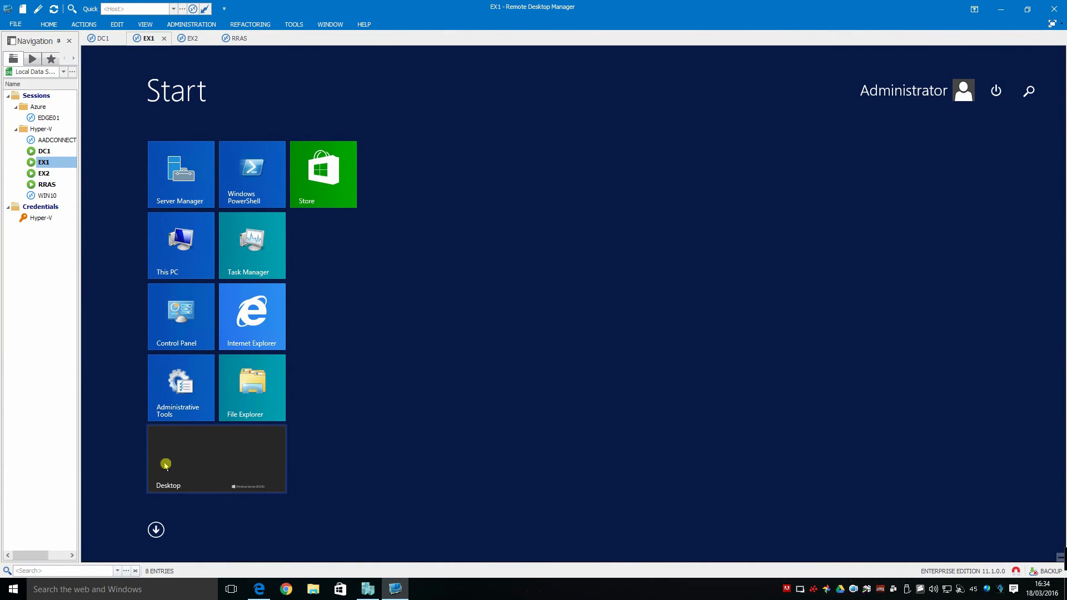
text(cmd)
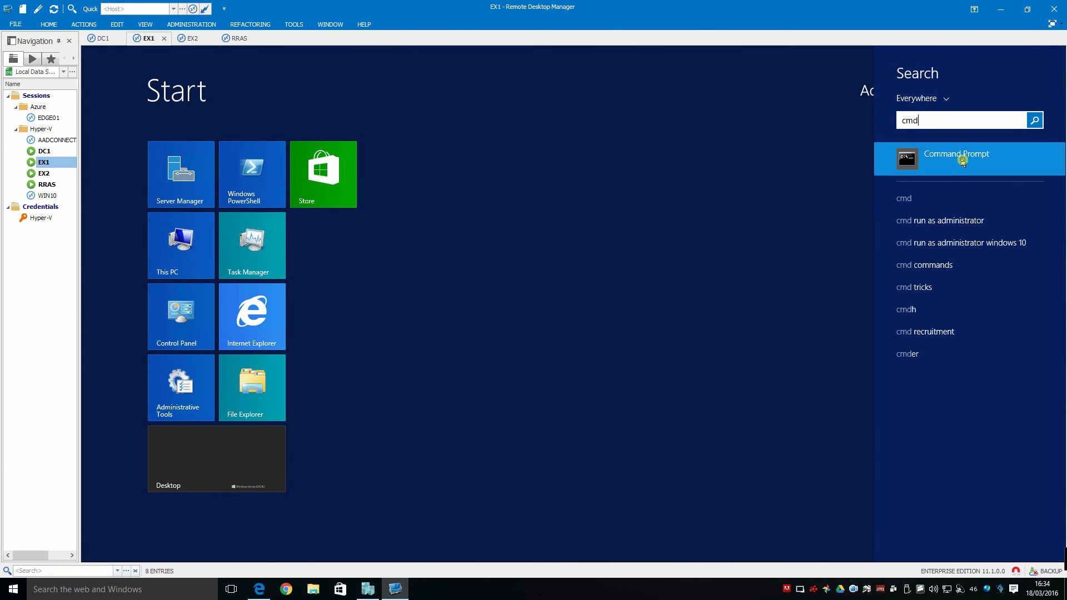
right_click(961, 160)
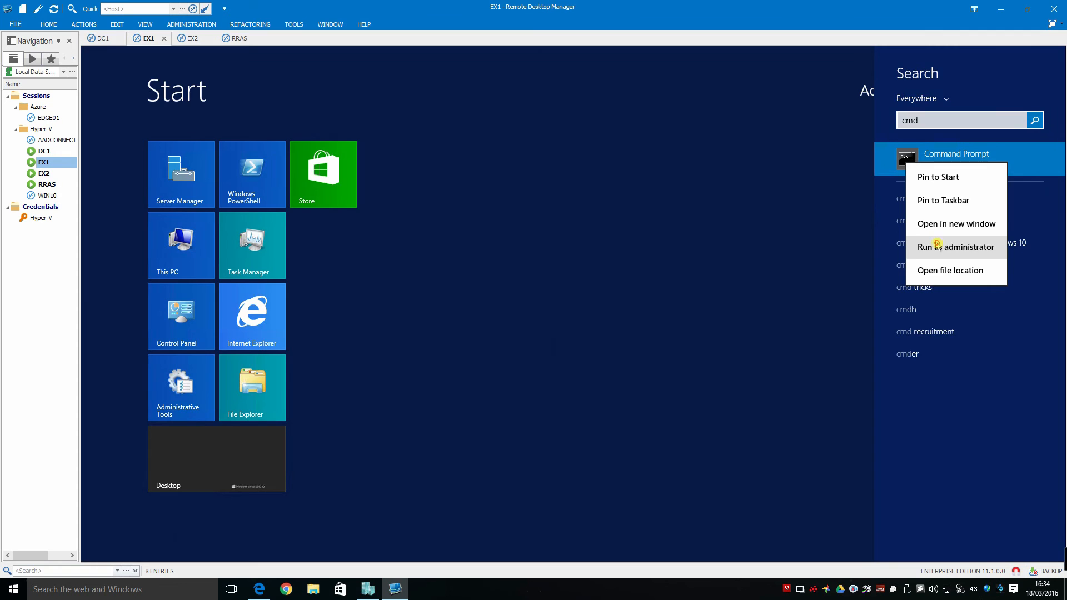
click(937, 245)
right_click(252, 113)
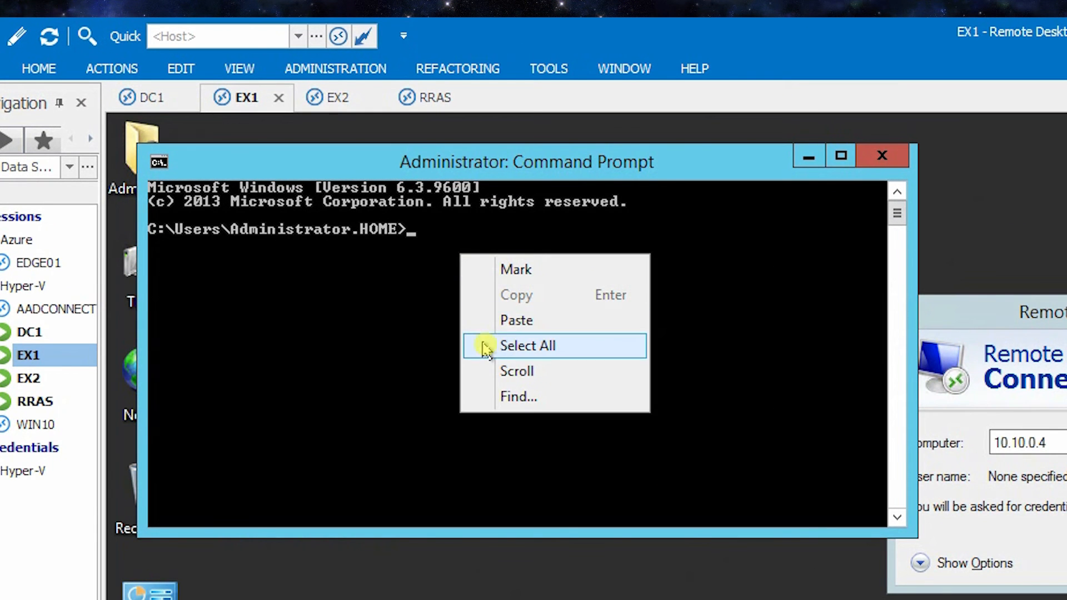
click(516, 320)
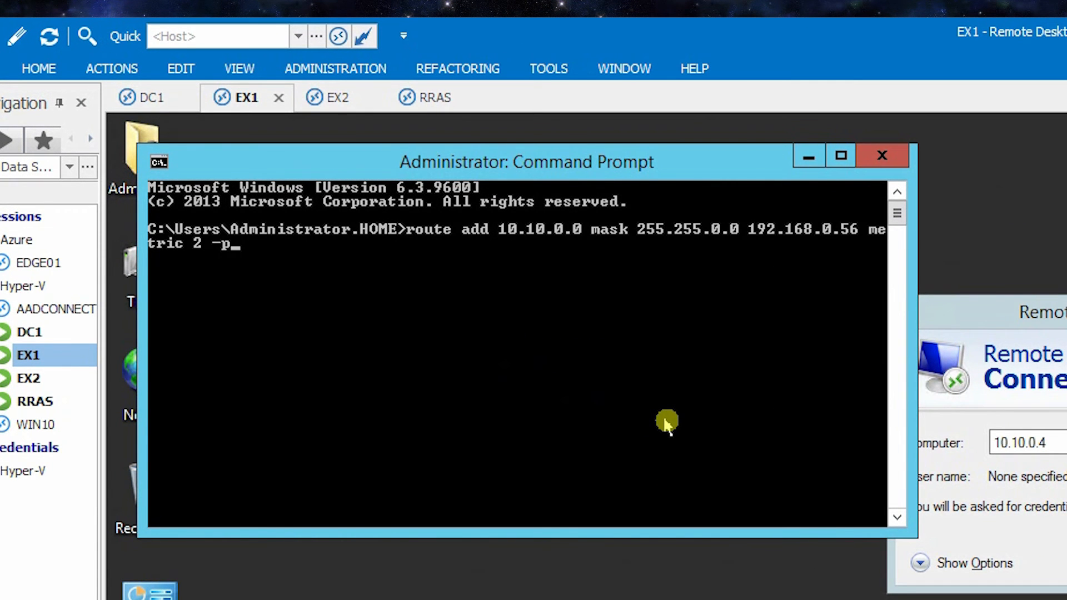
key(Return)
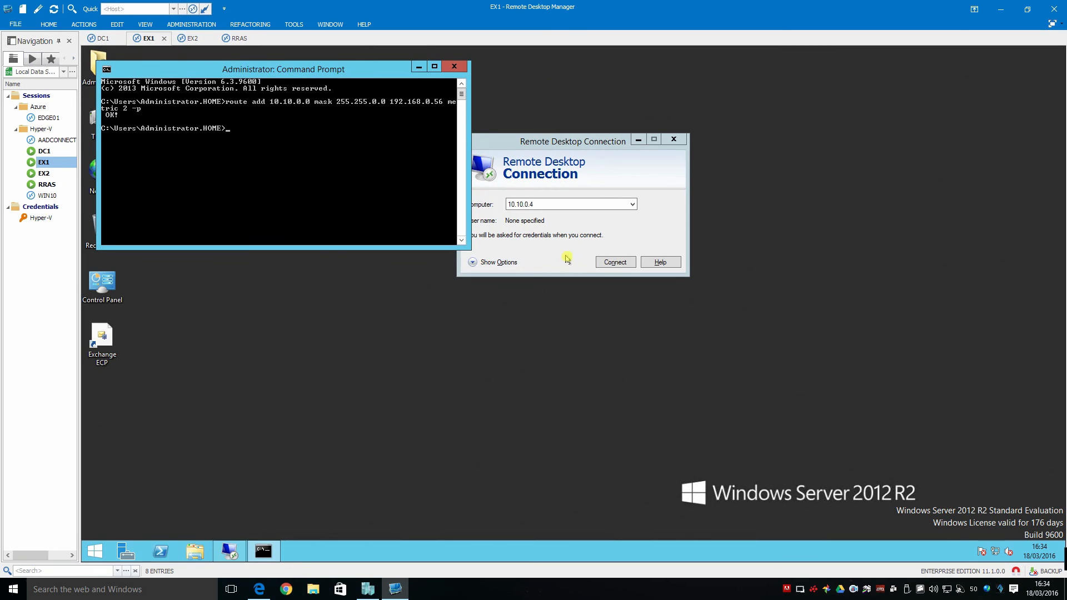
Connect from EX1 to 10.10.0.4 with another account's domain credentials, accepting the certificate
click(602, 263)
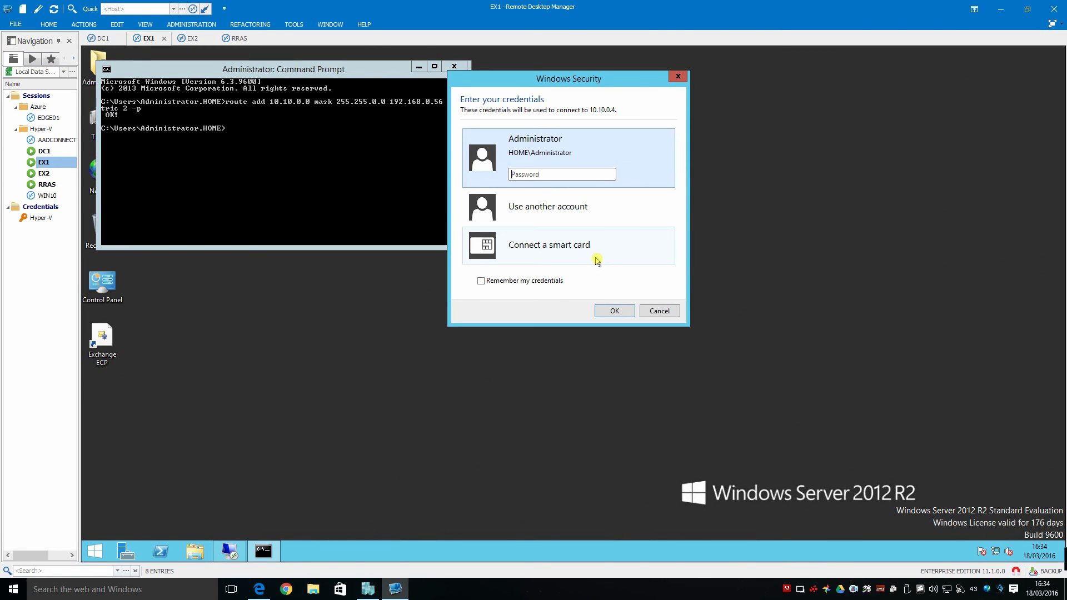
click(564, 209)
text(Dom)
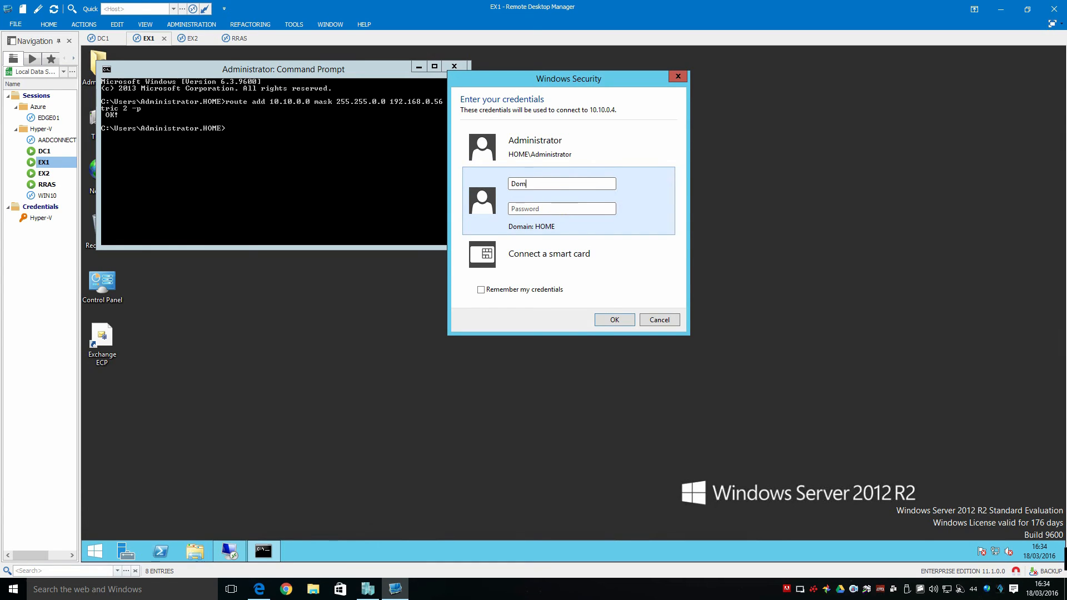
text(**********)
key(Return)
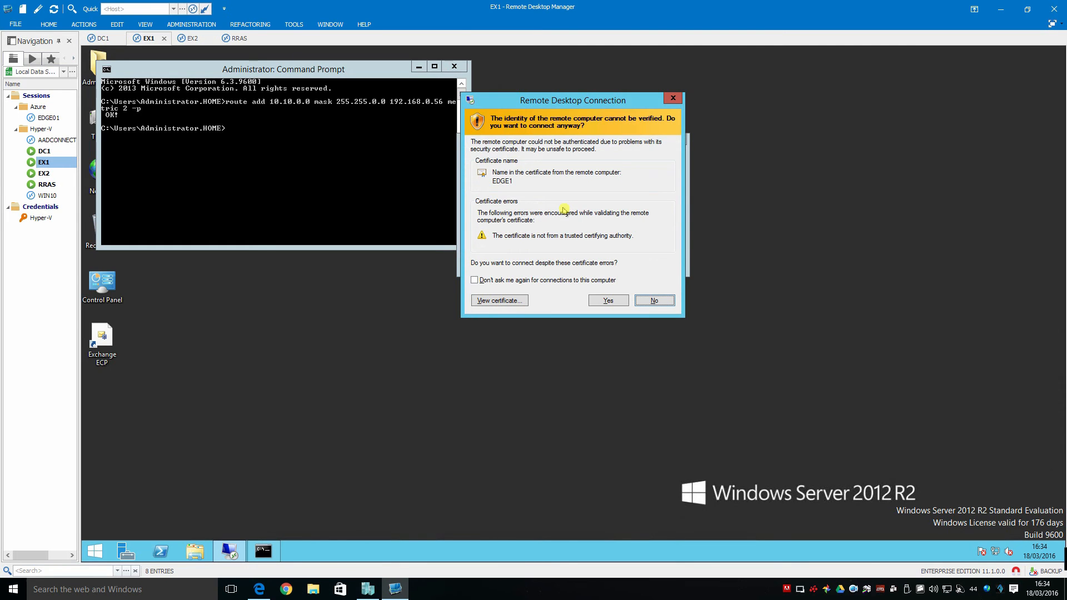
click(594, 300)
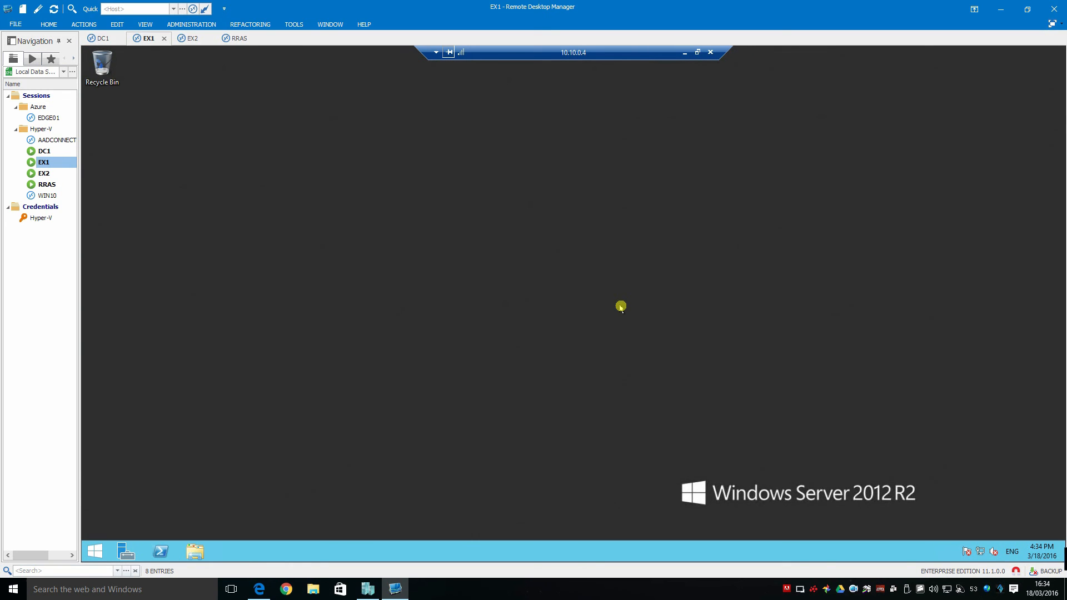
Disconnect the 10.10.0.4 session and switch to the EX2 session
click(712, 53)
click(620, 323)
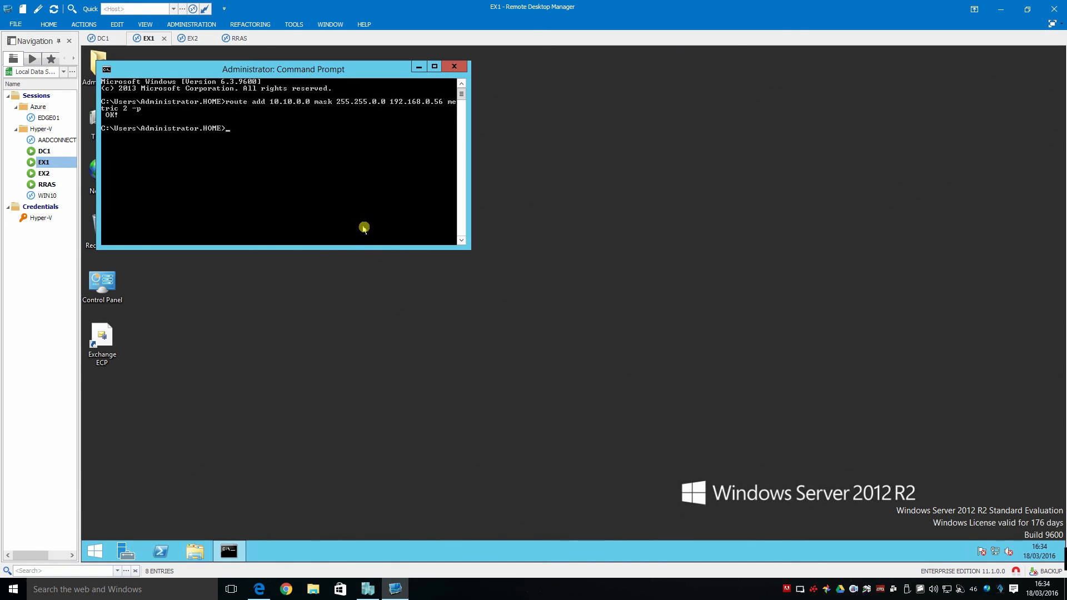
double_click(48, 175)
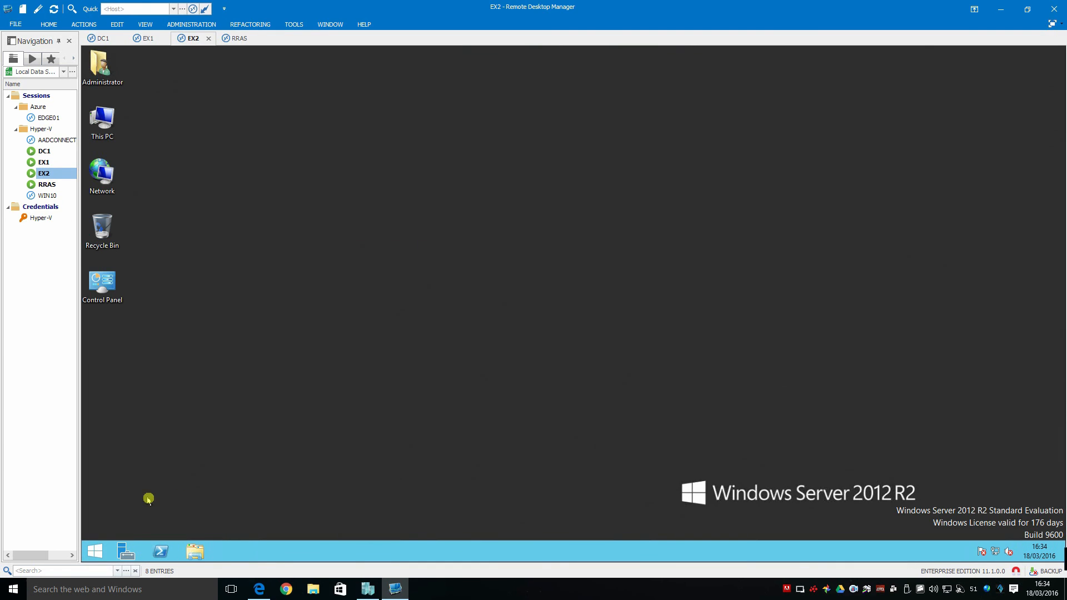
On EX2, run the pasted route add 10.10.0.0 mask 255.255.0.0 command as administrator, then close the prompt
click(95, 551)
text(cmd)
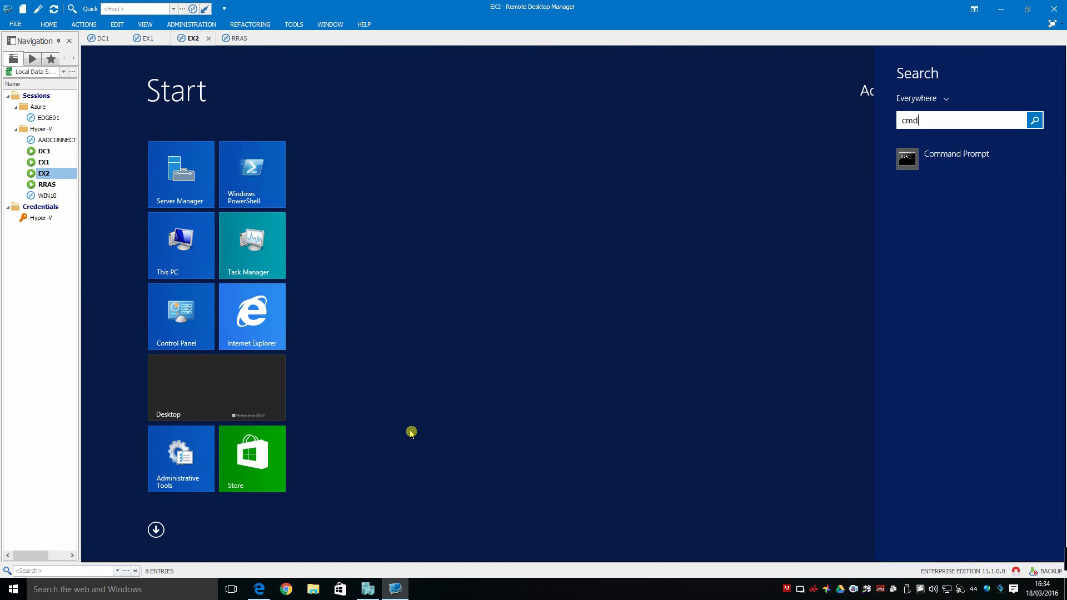
right_click(924, 167)
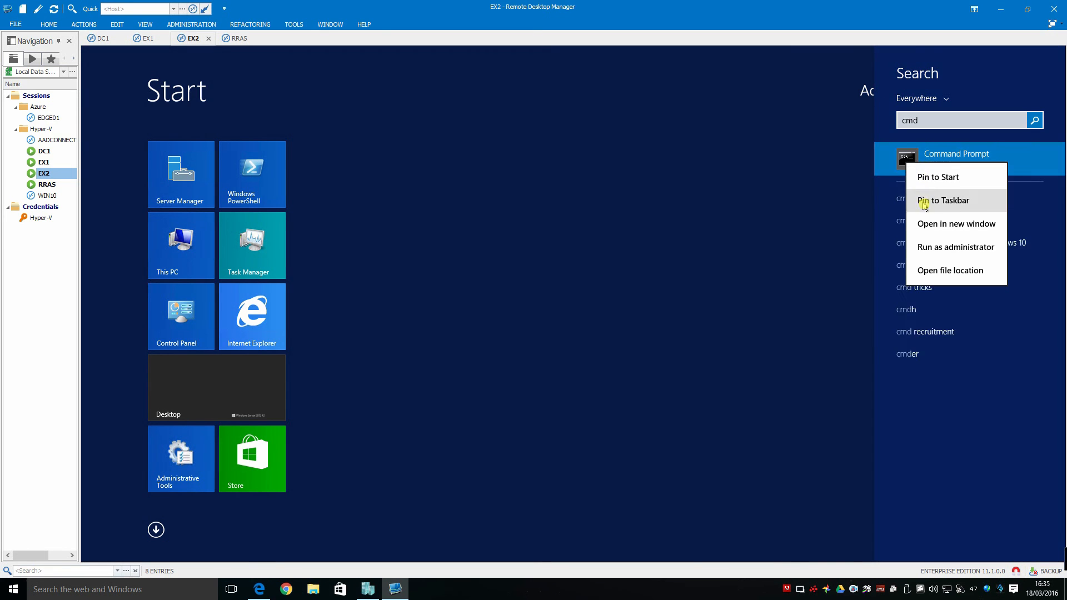
click(934, 246)
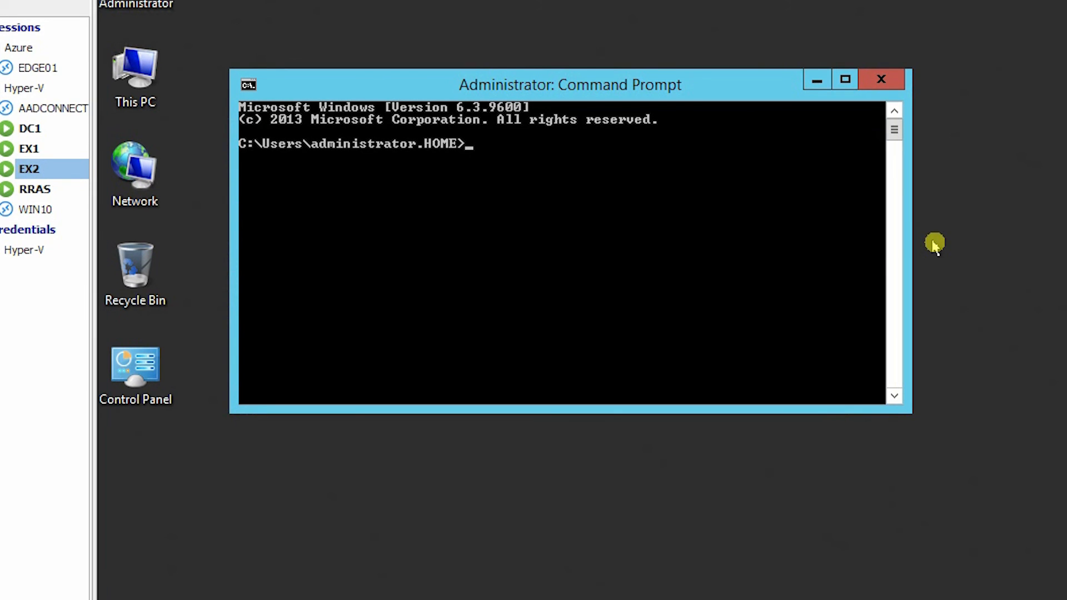
right_click(569, 219)
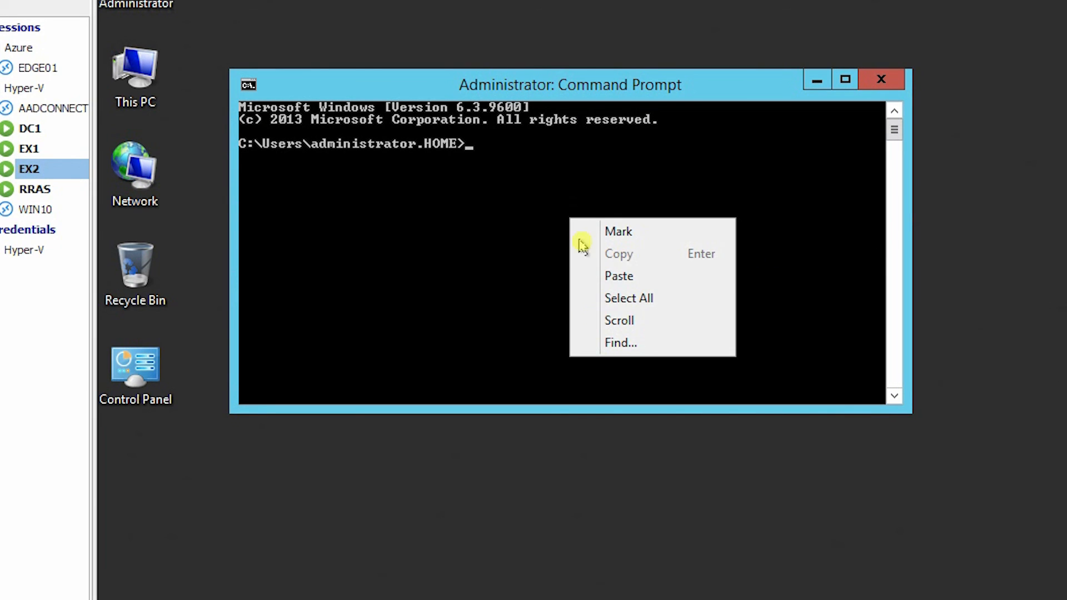
click(612, 276)
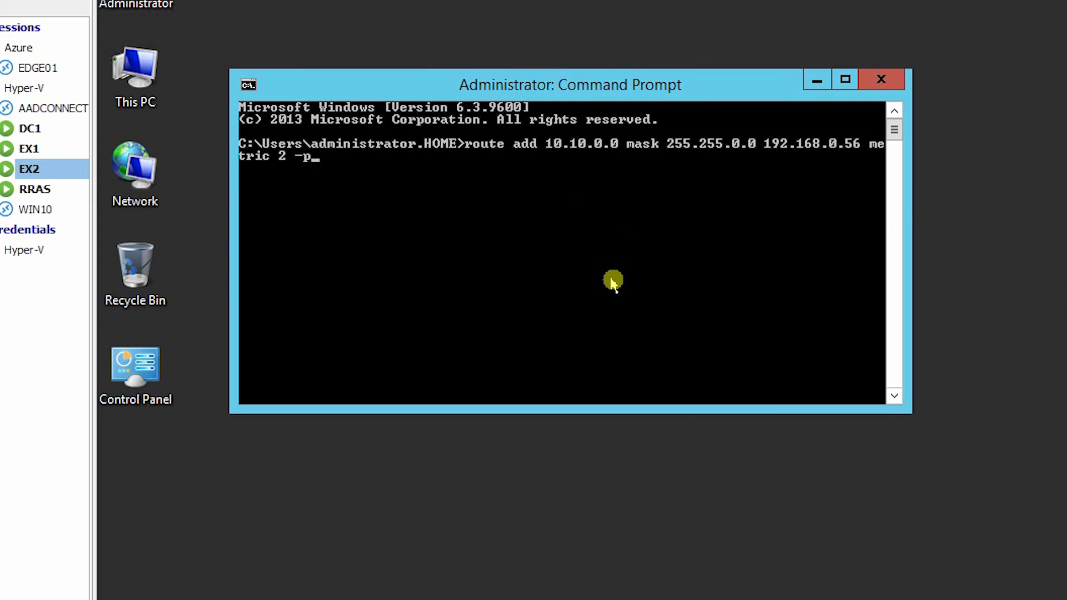
key(Return)
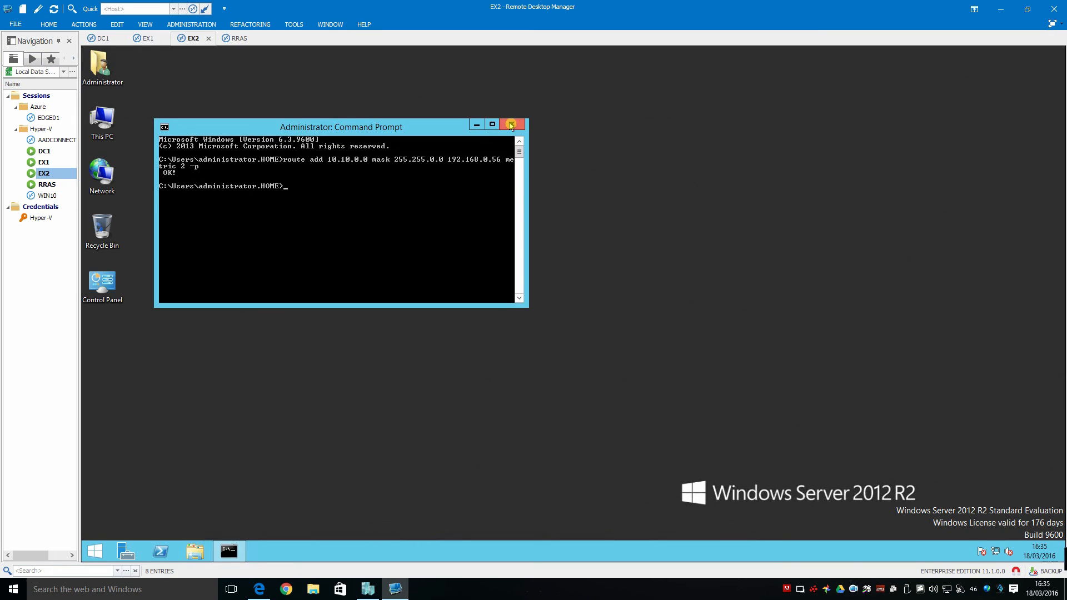
click(510, 125)
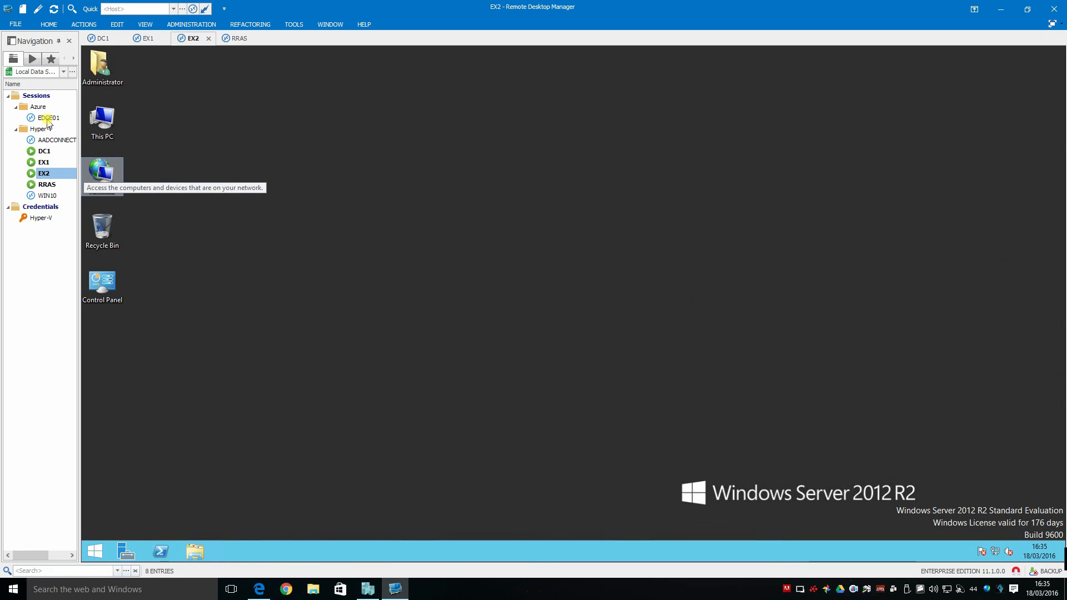
click(49, 119)
right_click(50, 119)
click(228, 415)
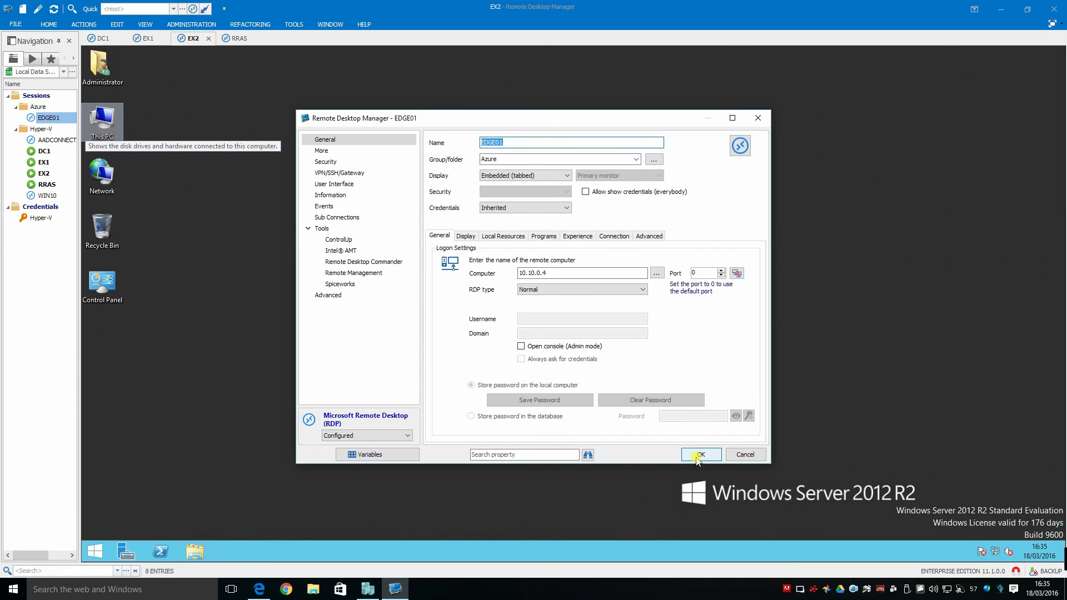
click(700, 454)
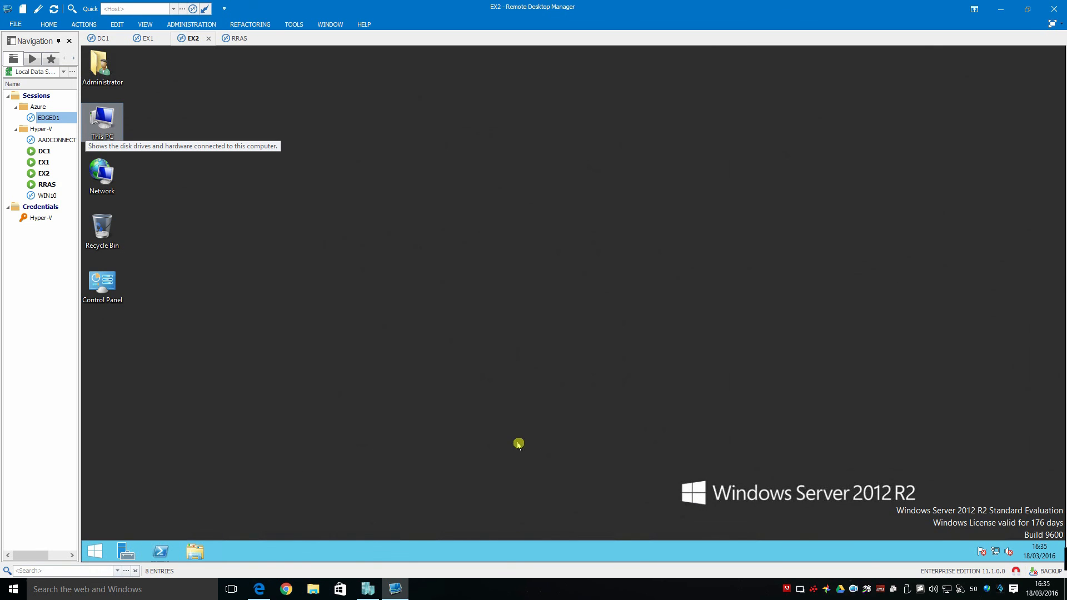
On the local PC, run the pasted route add 10.10.0.0 command in an administrator Command Prompt
click(41, 591)
text(cmd)
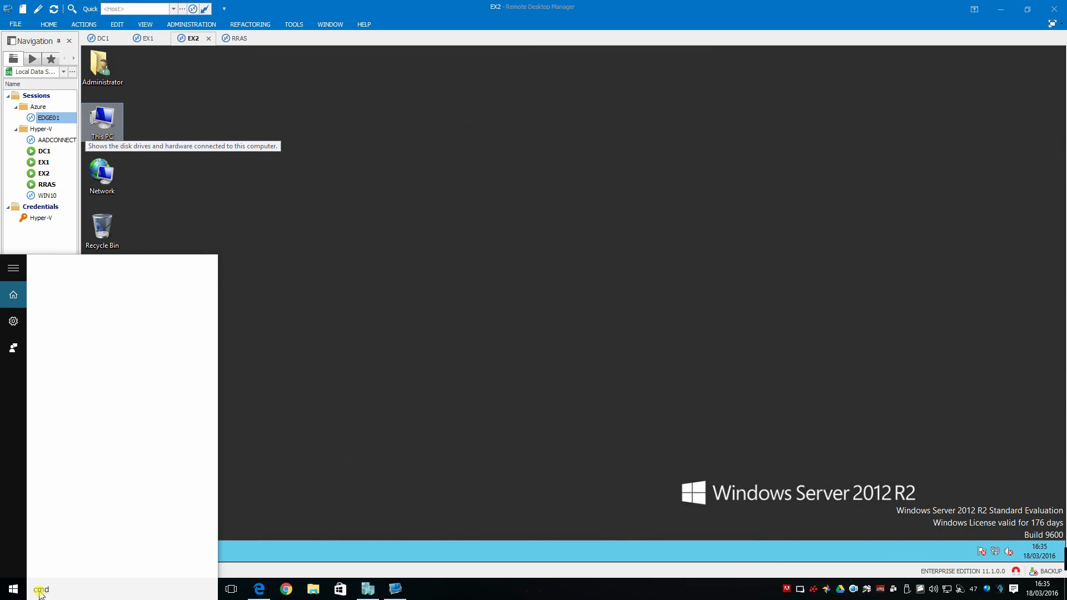
right_click(88, 295)
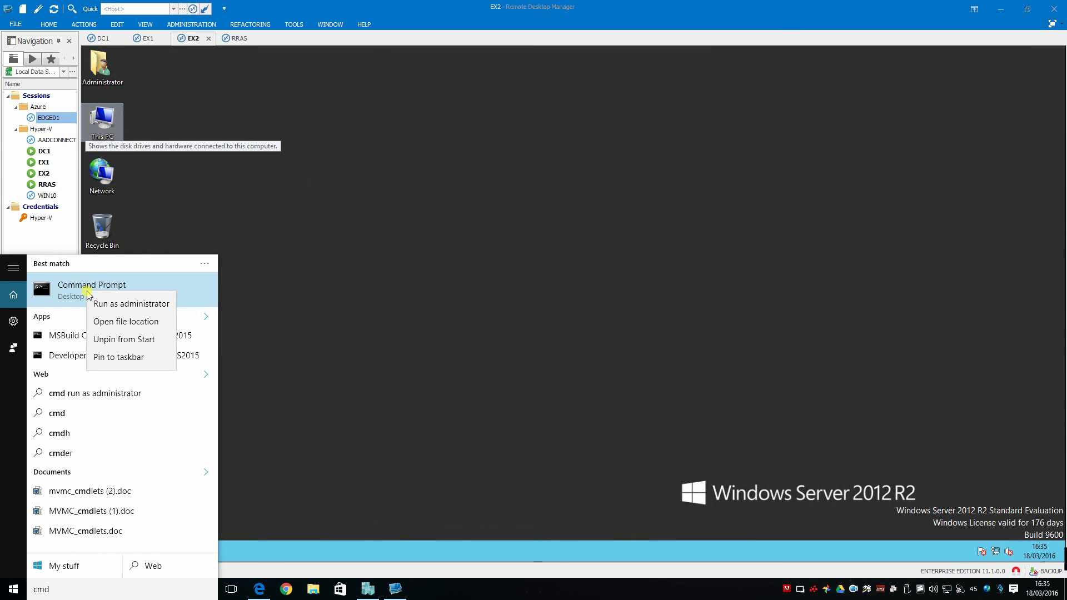
click(97, 303)
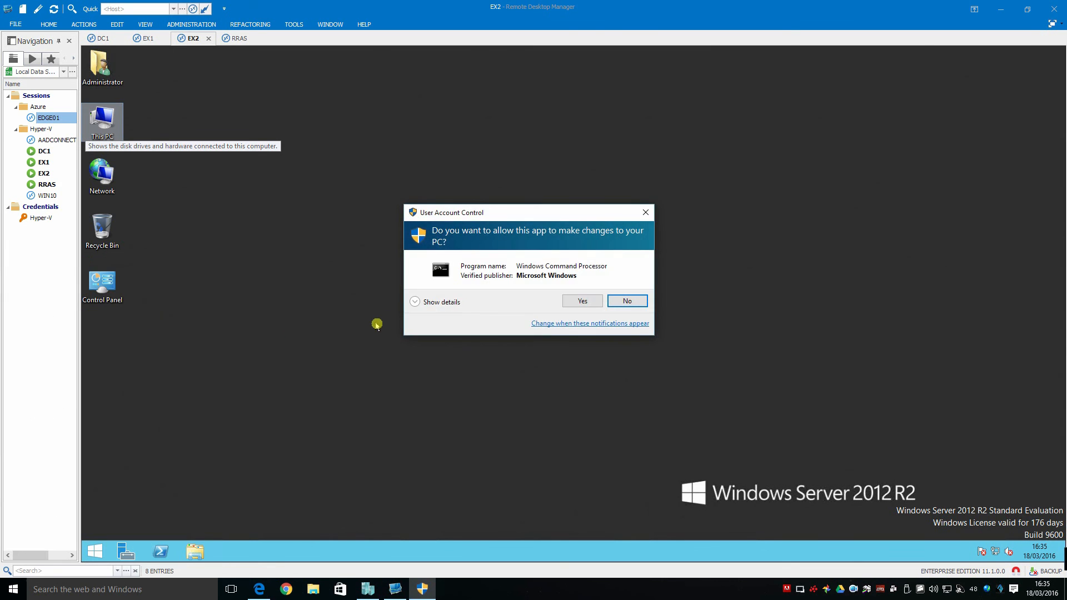
click(566, 305)
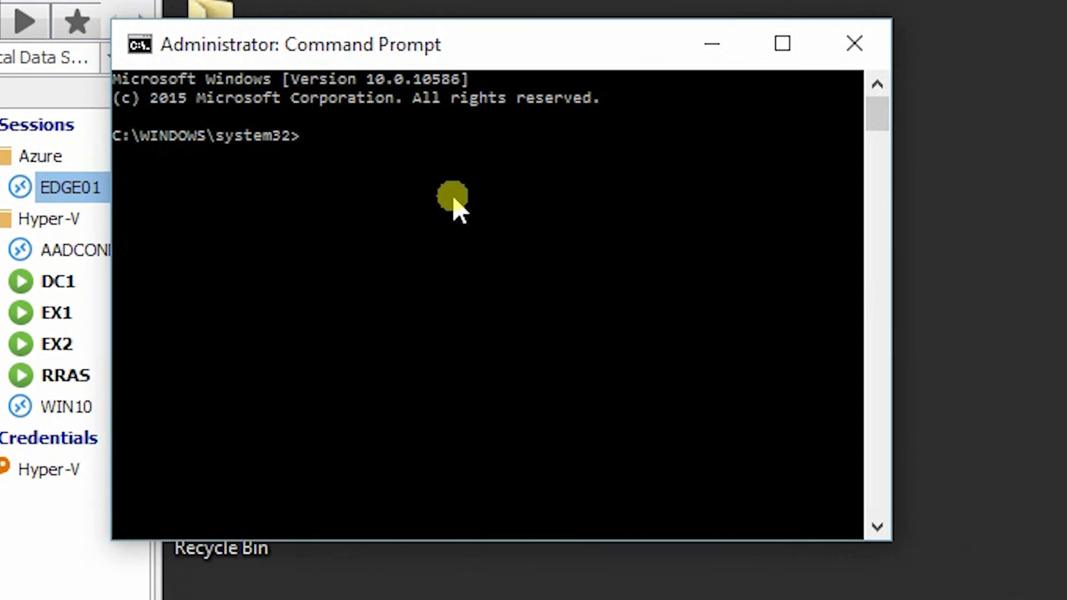
right_click(184, 120)
click(522, 285)
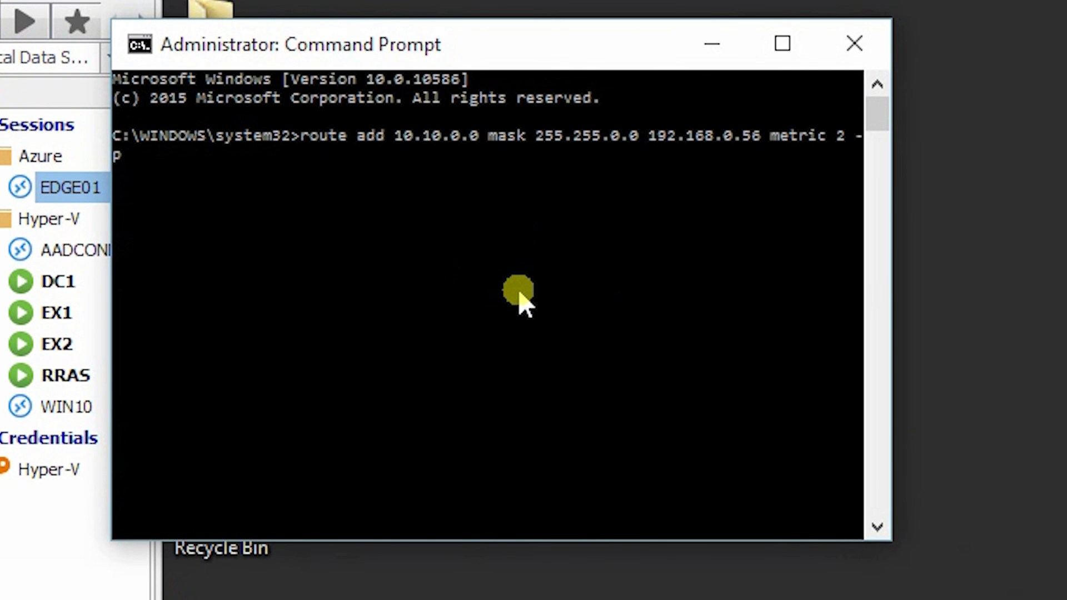
key(Return)
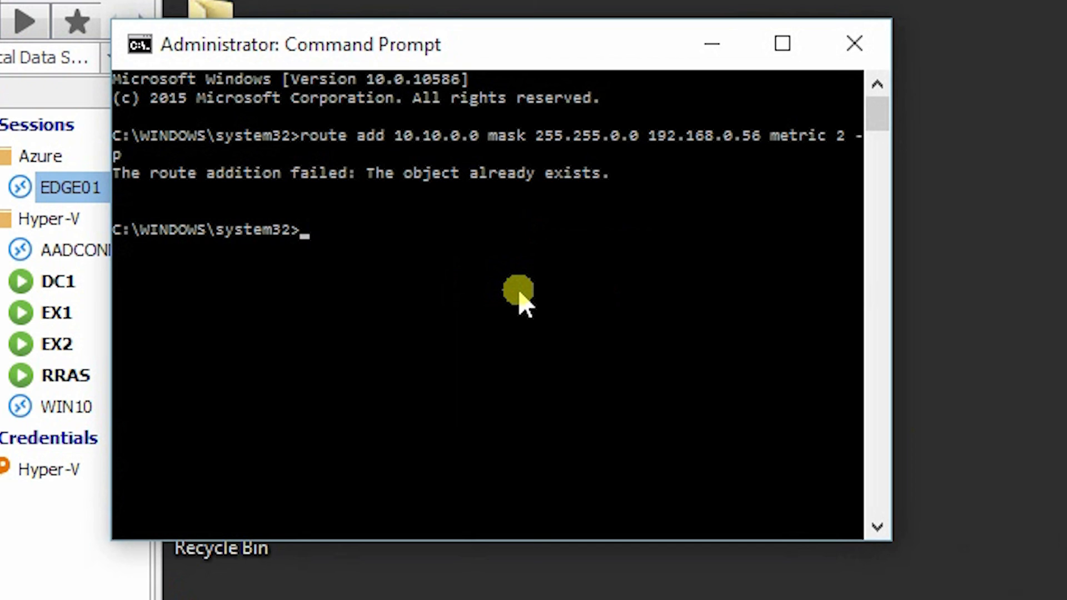
Close the Command Prompt, since the route already exists, and open the EDGE01 session
text(LOL)
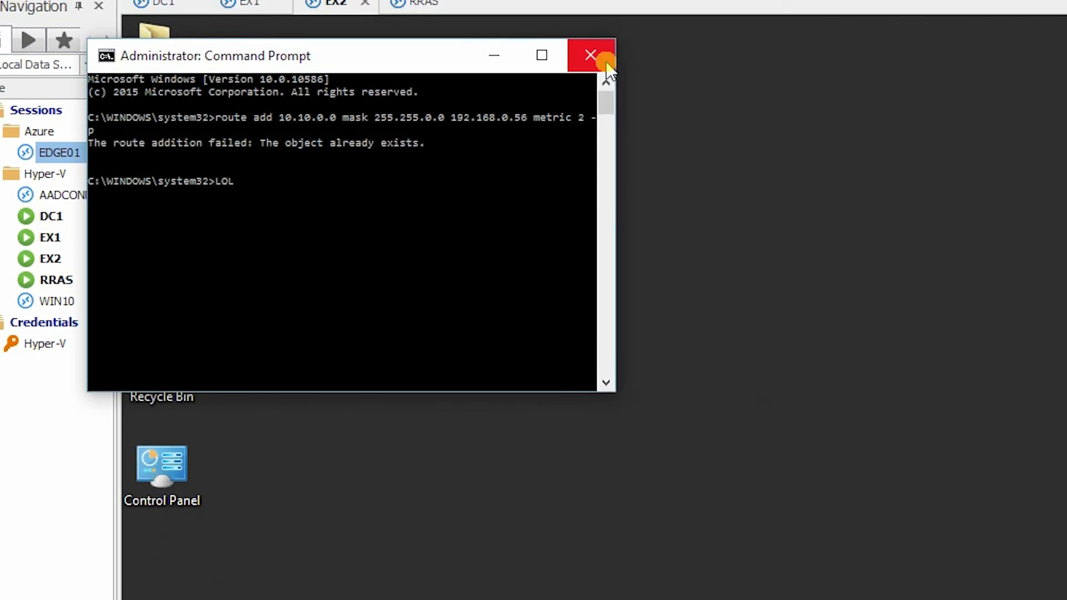
click(854, 44)
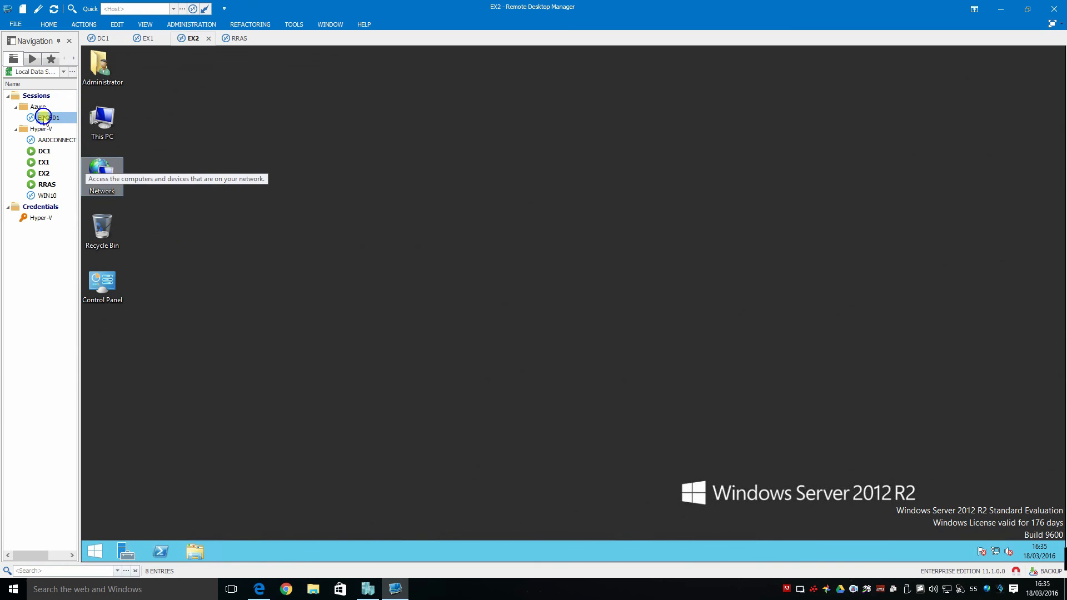
right_click(44, 118)
click(51, 123)
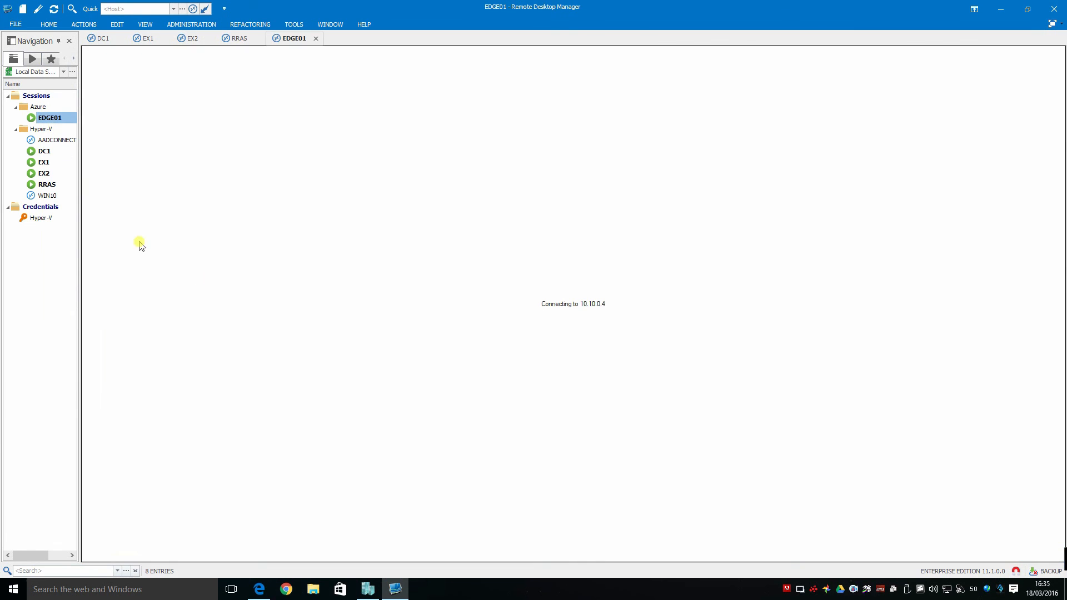